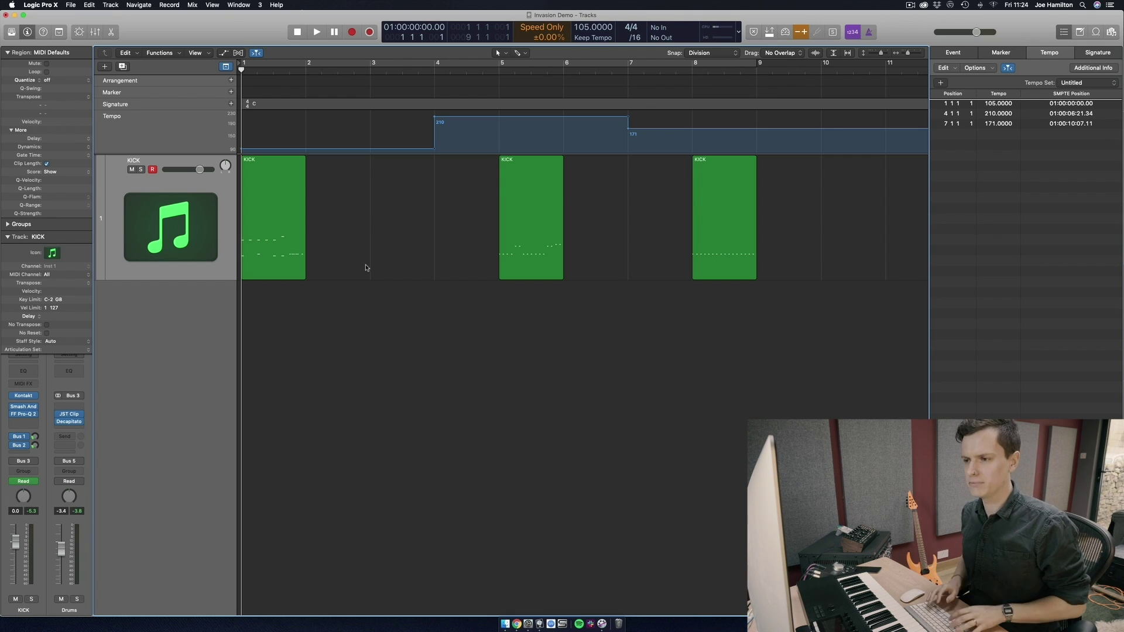
# Play the KICK track from the start and listen to its three regions, skipping ahead to each, and return to the beginning
pyautogui.press('space')
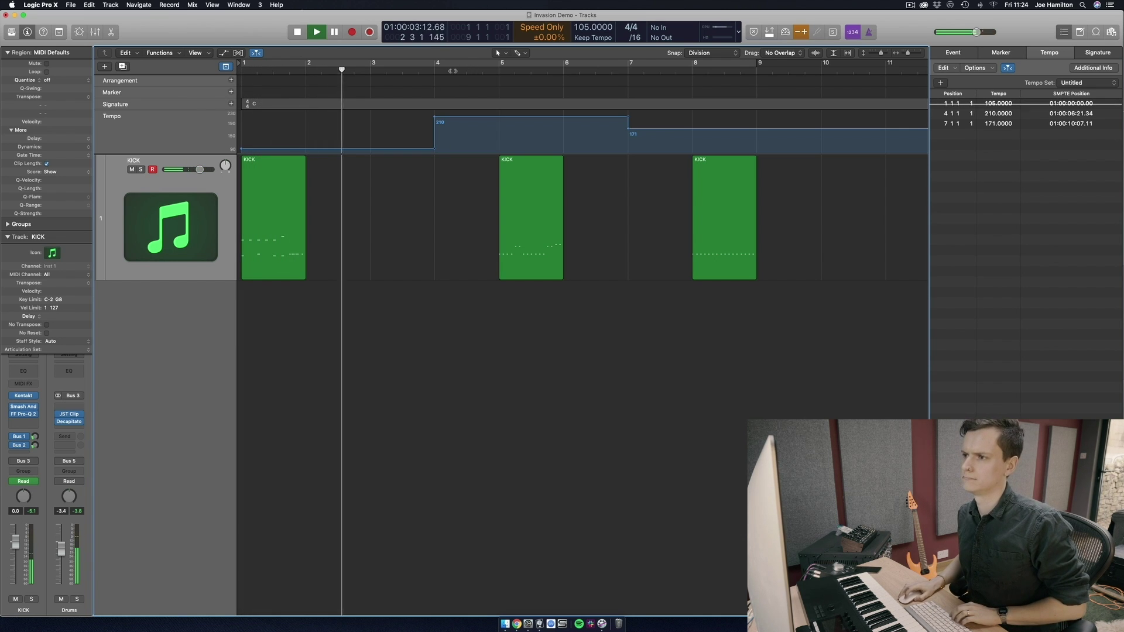
pyautogui.click(455, 71)
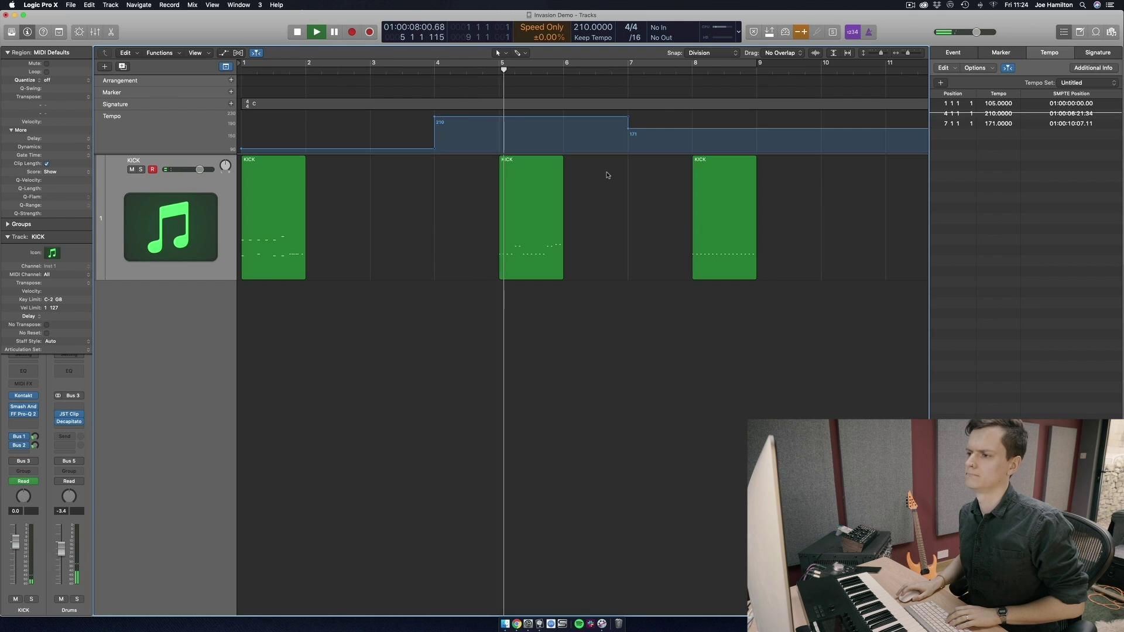
pyautogui.click(684, 69)
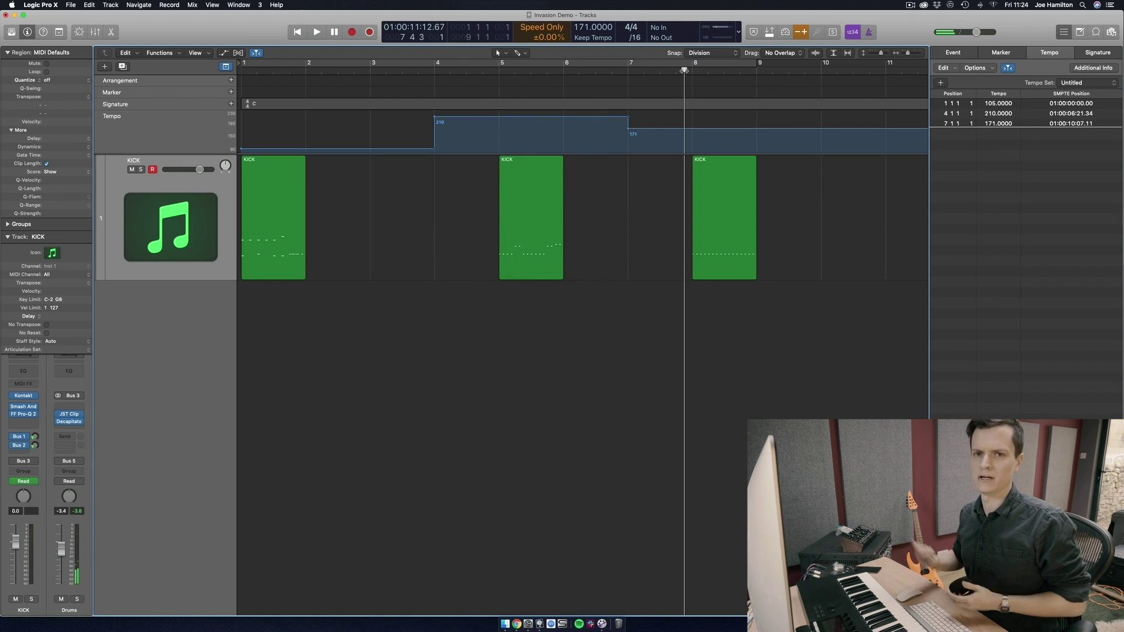
pyautogui.press('space')
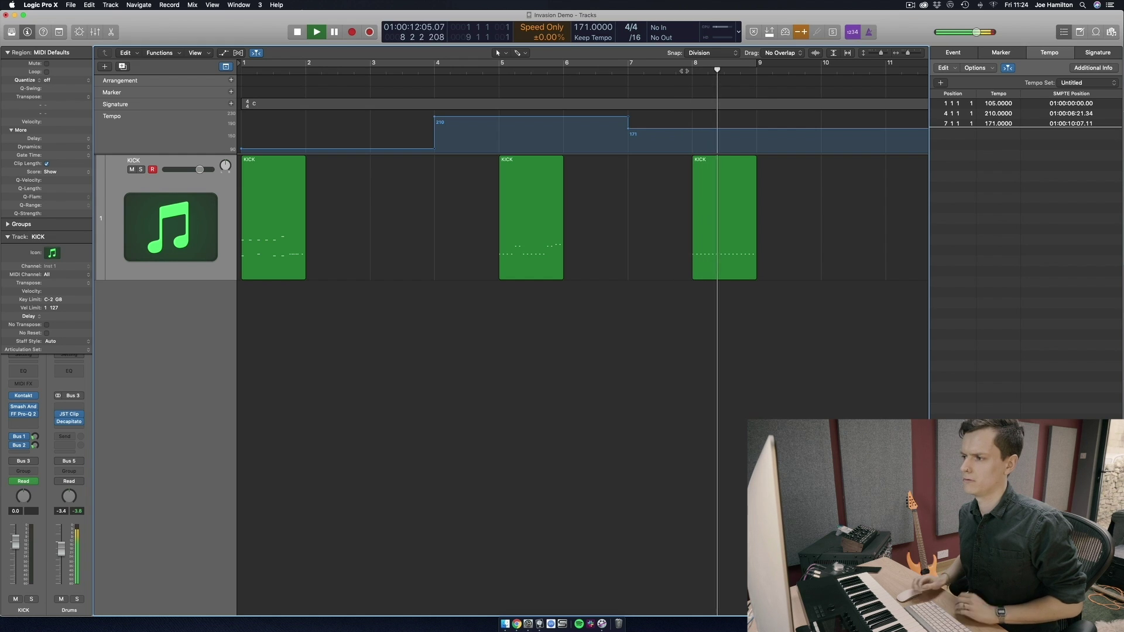
pyautogui.press('space')
pyautogui.press('Return')
# Open the first KICK region in the Piano Roll
pyautogui.scroll(10, 614, 274)
pyautogui.hscroll(-2, 613, 274)
pyautogui.click(352, 243)
pyautogui.doubleClick(352, 242)
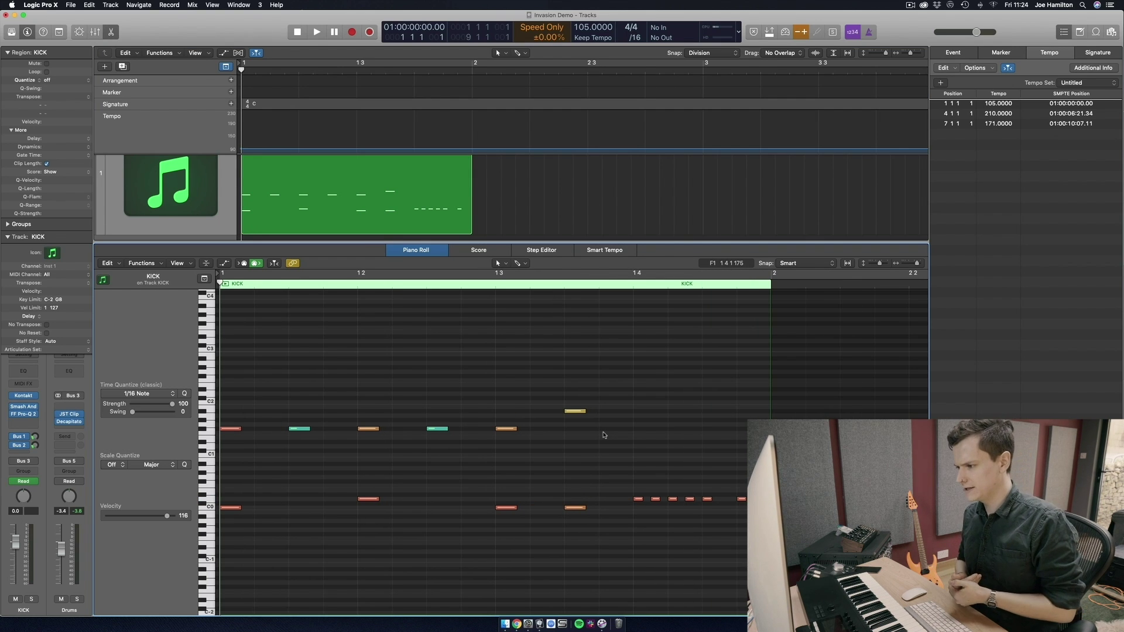
# Set the velocity of the last two notes in the beat 4 run to 110
pyautogui.moveTo(605, 437); pyautogui.dragTo(693, 524)
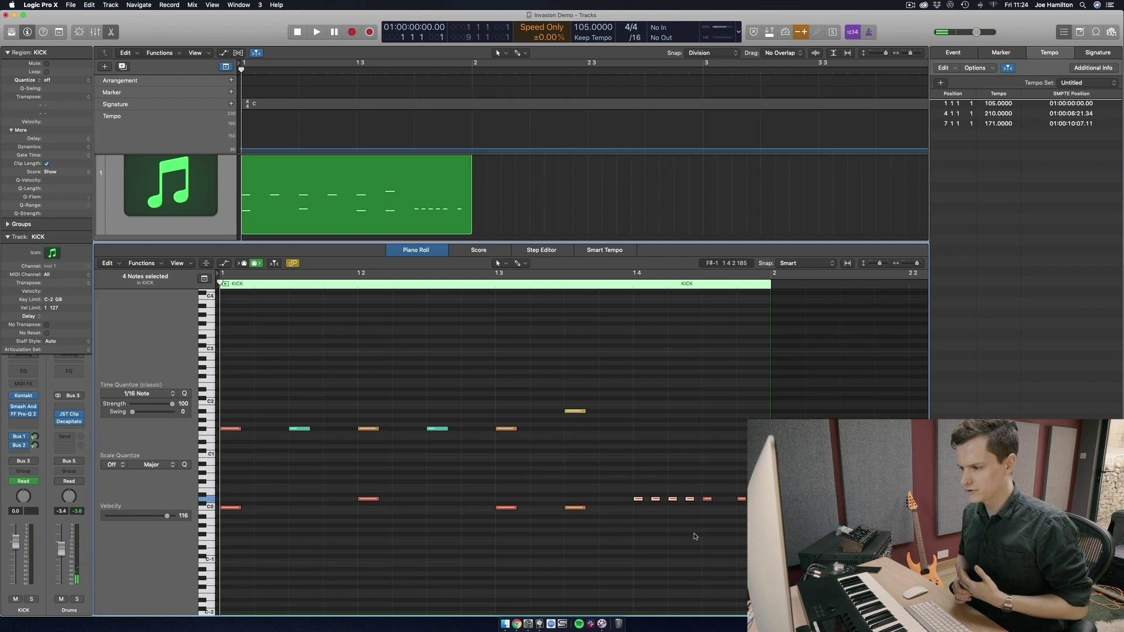
pyautogui.moveTo(710, 527)
pyautogui.mouseDown()
pyautogui.moveTo(751, 475)
pyautogui.moveTo(701, 518)
pyautogui.mouseUp()
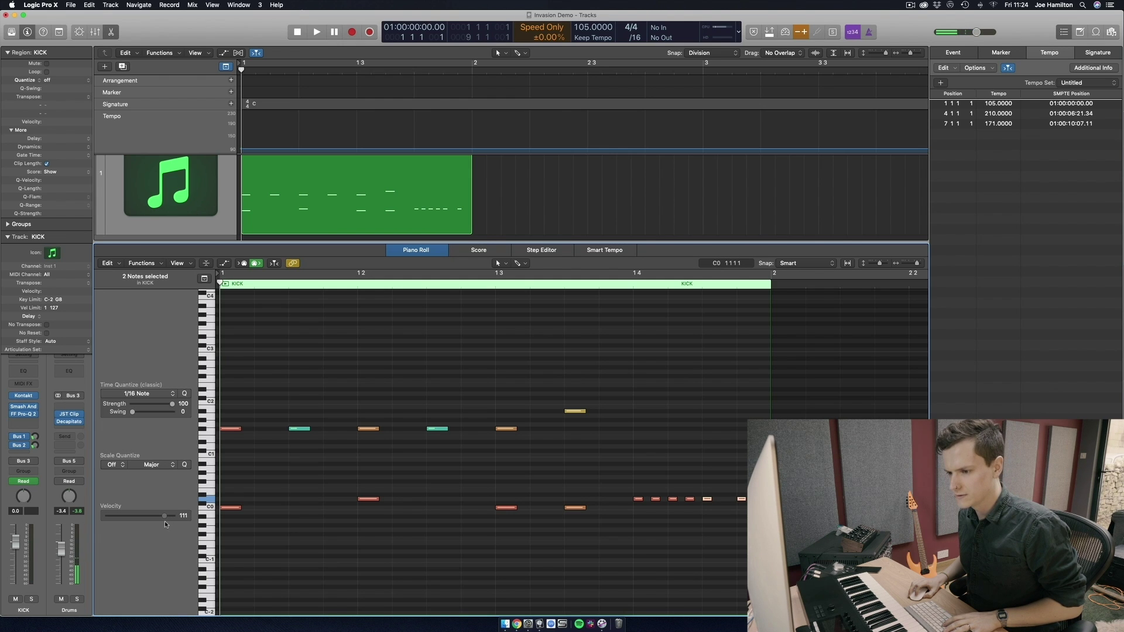
pyautogui.click(410, 531)
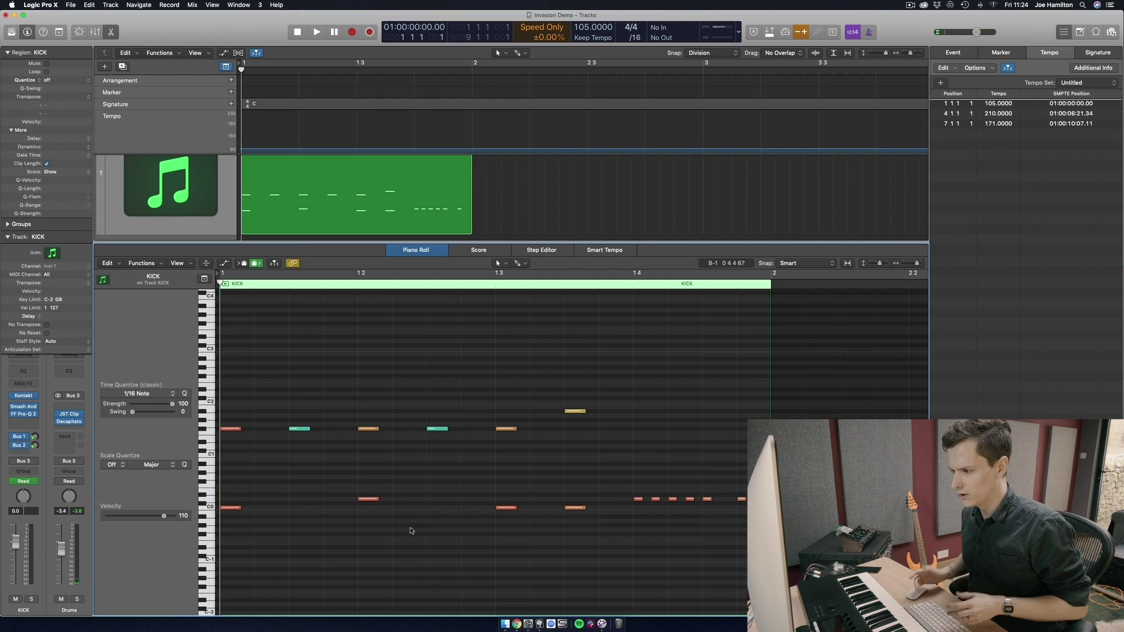
# Set the velocity of the first four notes in the beat 4 run to 41 and play the region
pyautogui.moveTo(696, 516); pyautogui.dragTo(622, 480)
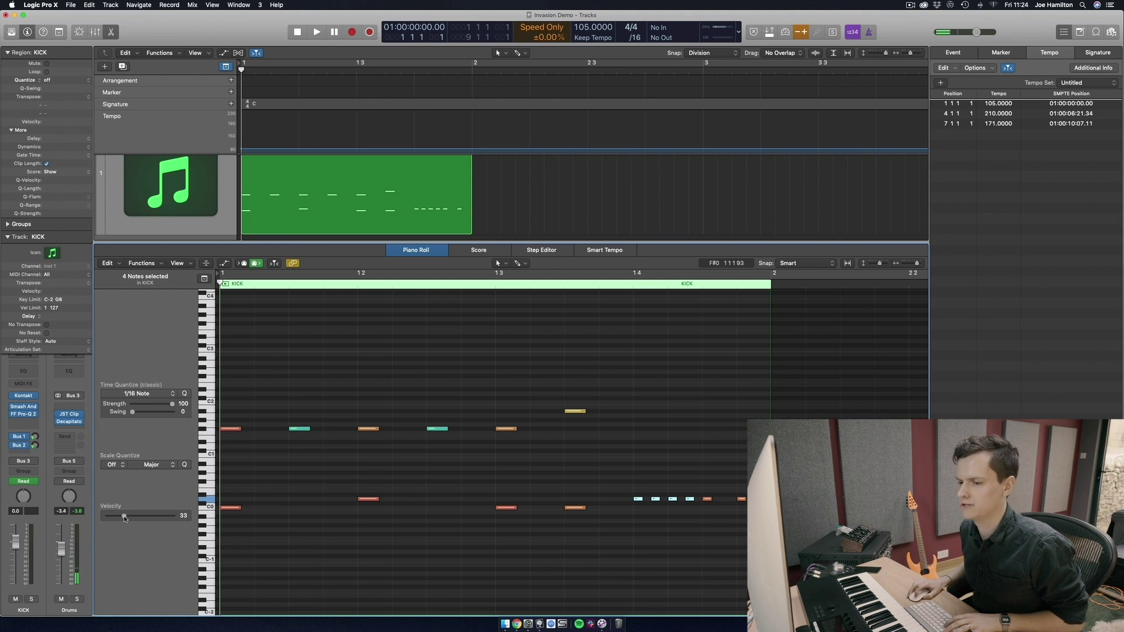
pyautogui.click(654, 467)
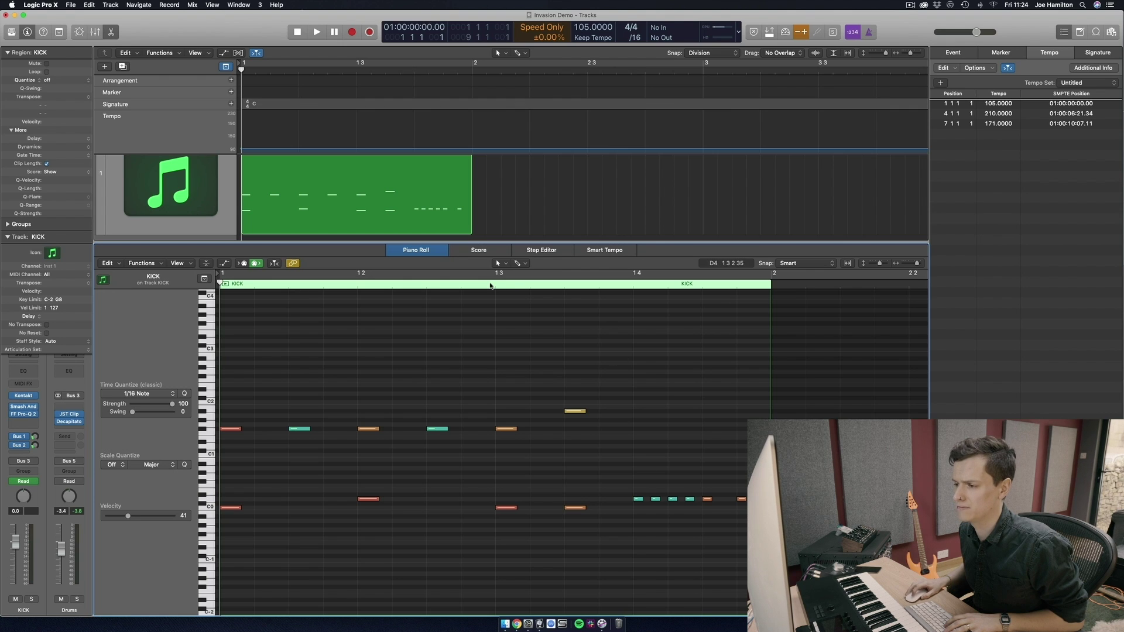
pyautogui.press('space')
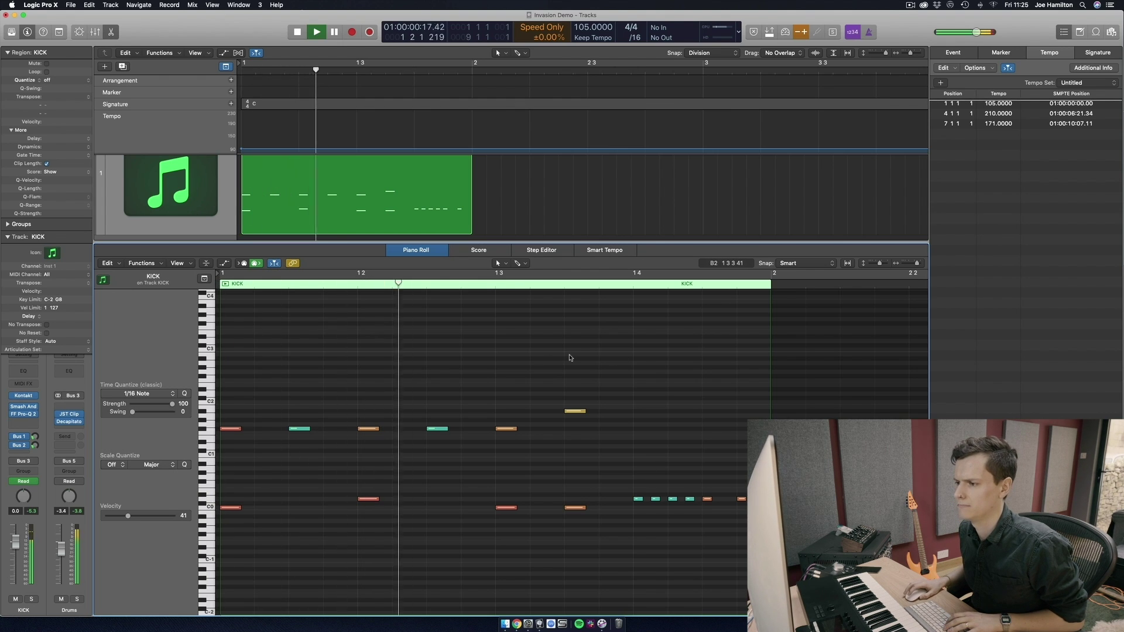
pyautogui.press('space')
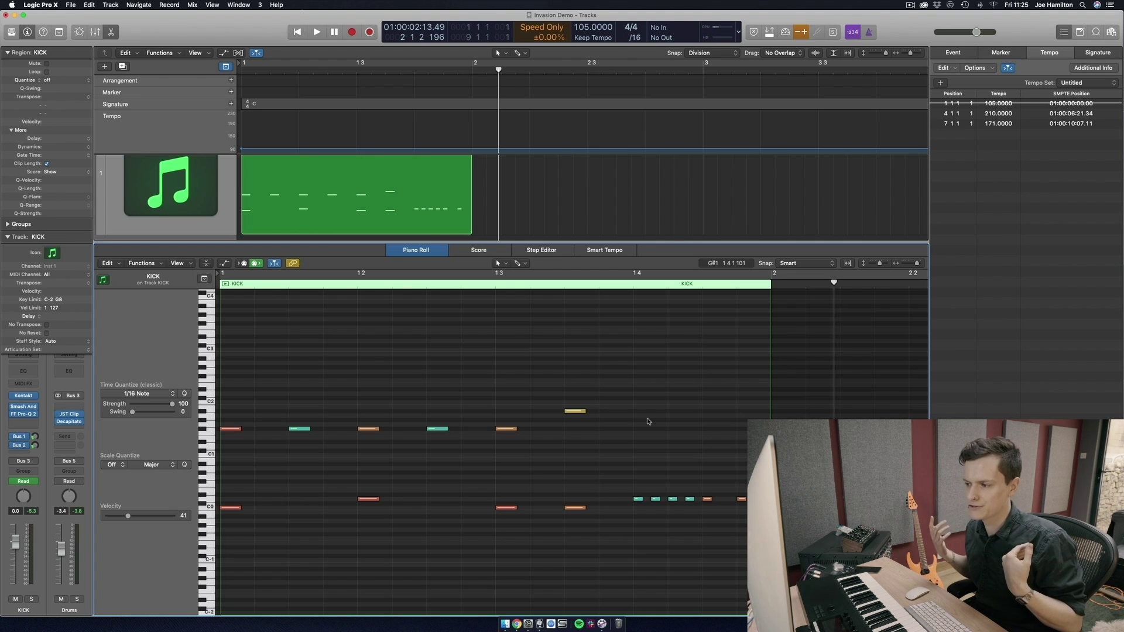
# Raise the velocity of the first and third notes in the beat 4 run to 49
pyautogui.click(638, 499)
pyautogui.keyDown('shift'); pyautogui.click(672, 499); pyautogui.keyUp('shift')
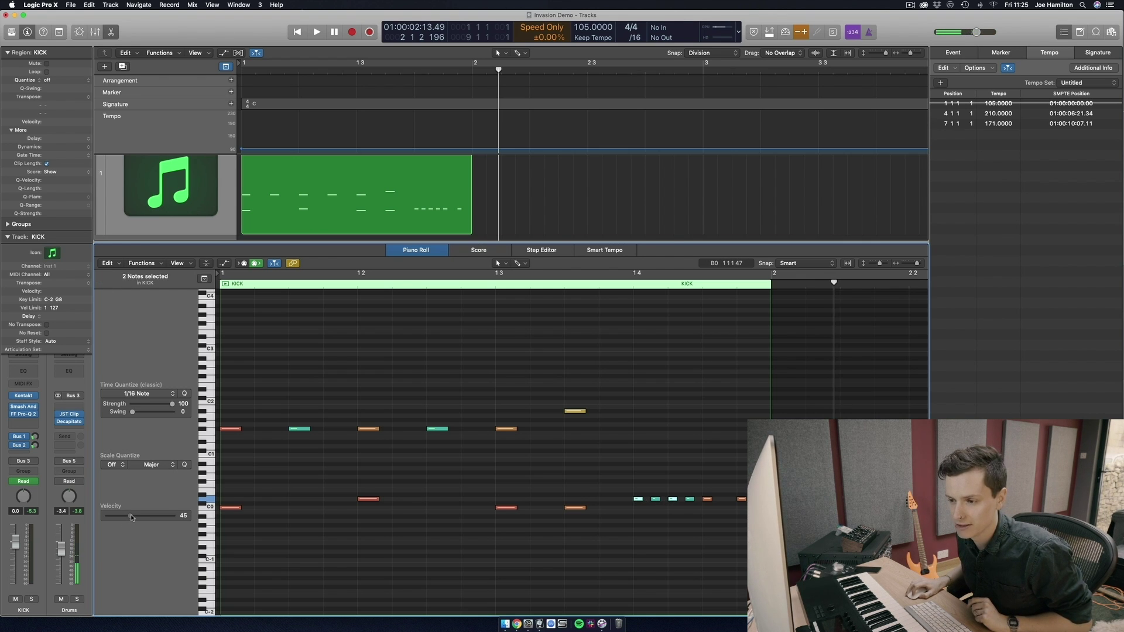
pyautogui.click(310, 488)
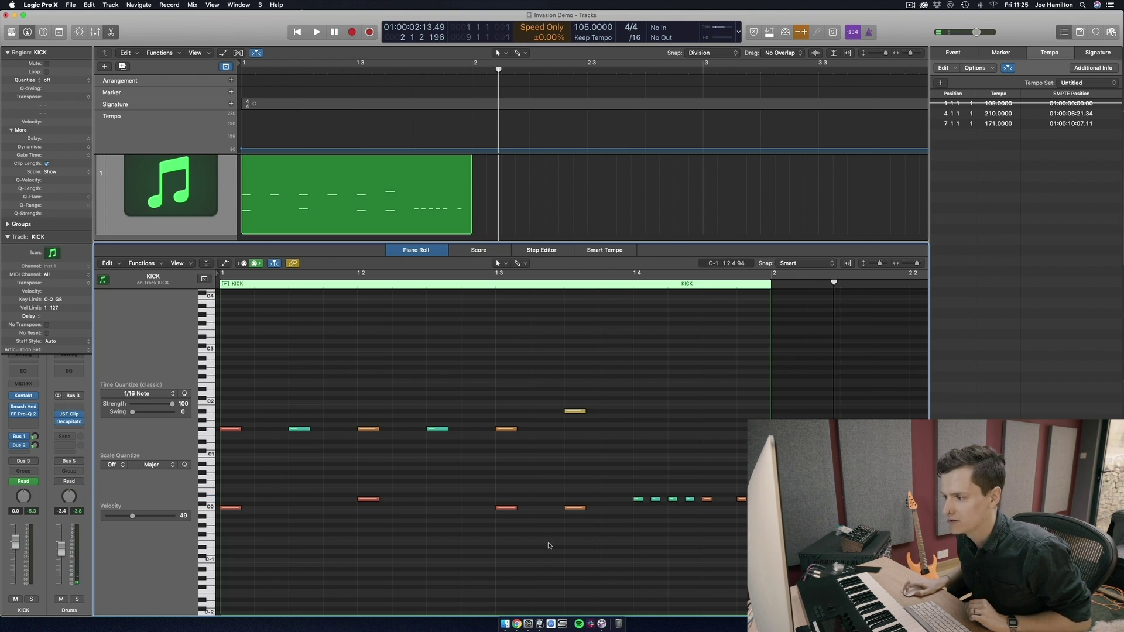
# Audition the accented first and third notes of the beat 4 run and replay the end of the bar
pyautogui.moveTo(638, 501)
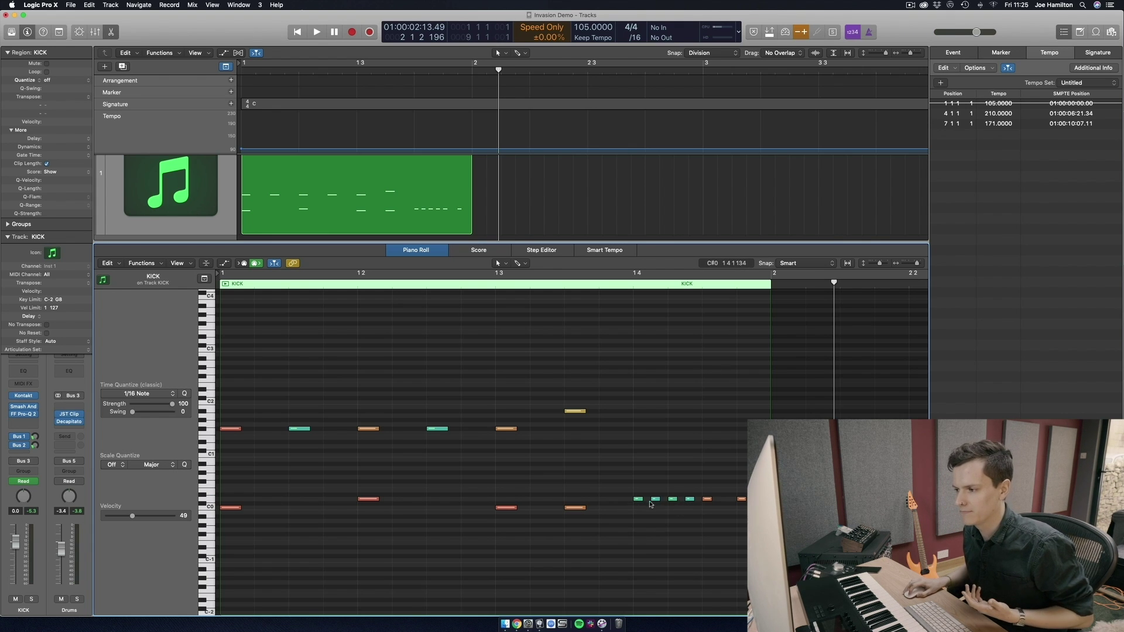
pyautogui.click(639, 500)
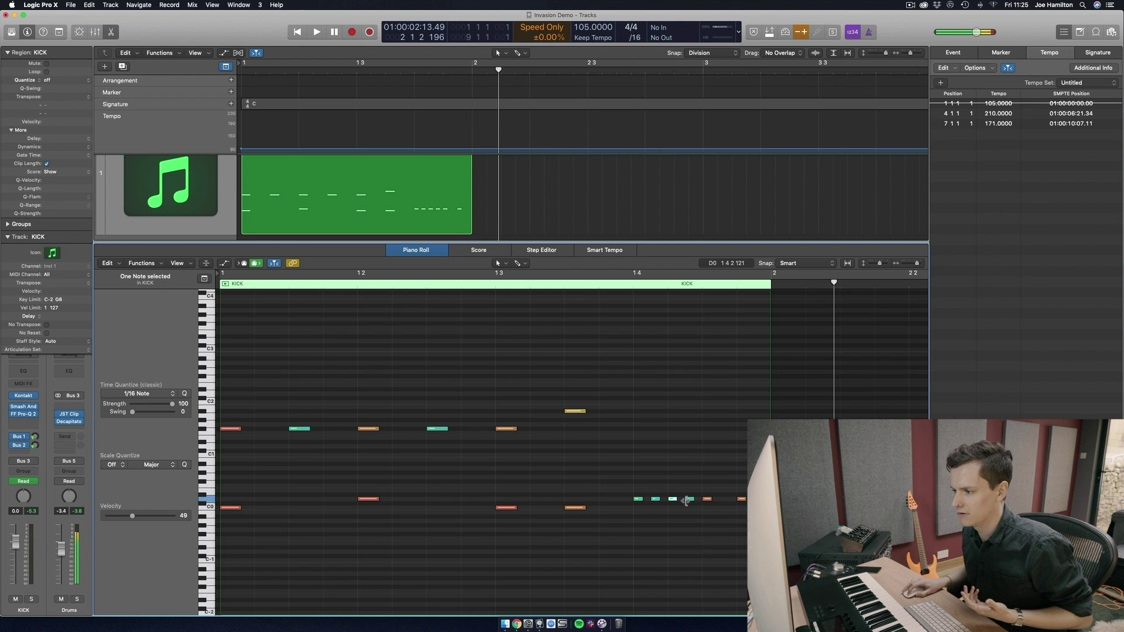
pyautogui.click(639, 496)
pyautogui.moveTo(639, 496); pyautogui.dragTo(671, 501)
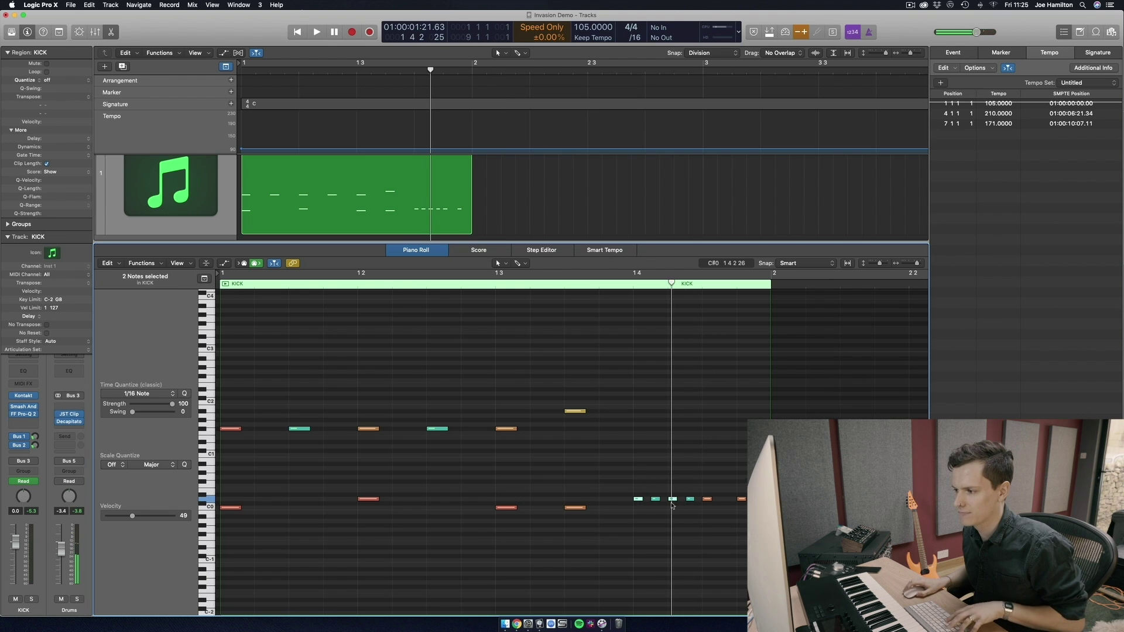
pyautogui.click(683, 540)
pyautogui.click(585, 288)
pyautogui.press('space')
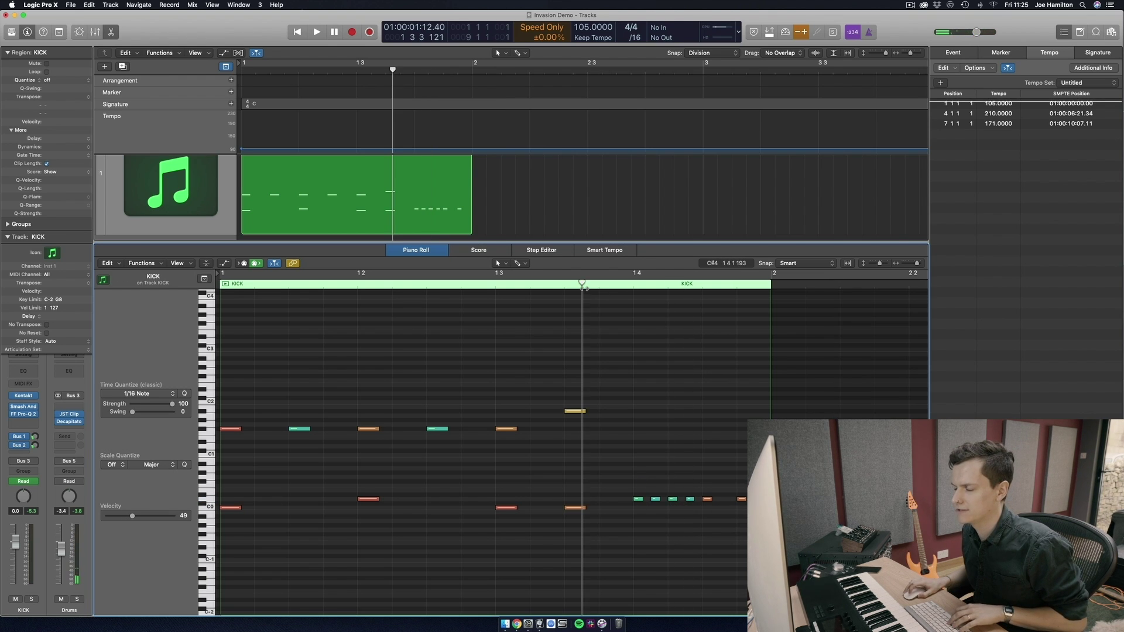
pyautogui.press('space')
# Lower the velocity of the first four notes in the beat 4 run together to 32 and replay the bar's second half
pyautogui.moveTo(629, 489); pyautogui.dragTo(698, 516)
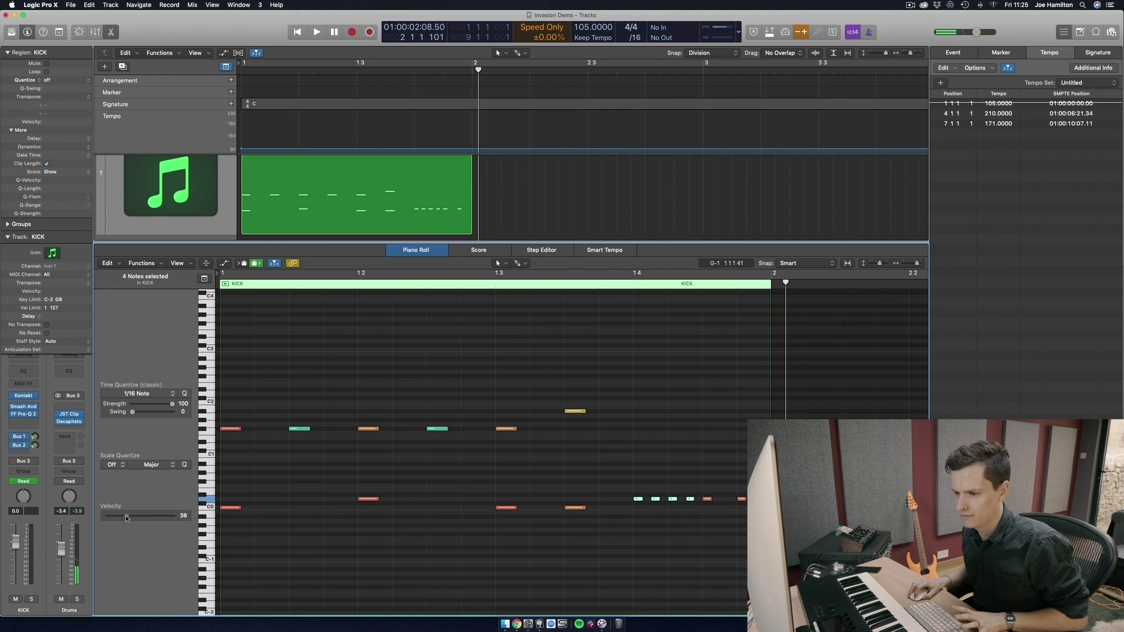
pyautogui.moveTo(124, 518); pyautogui.dragTo(123, 517)
pyautogui.click(522, 483)
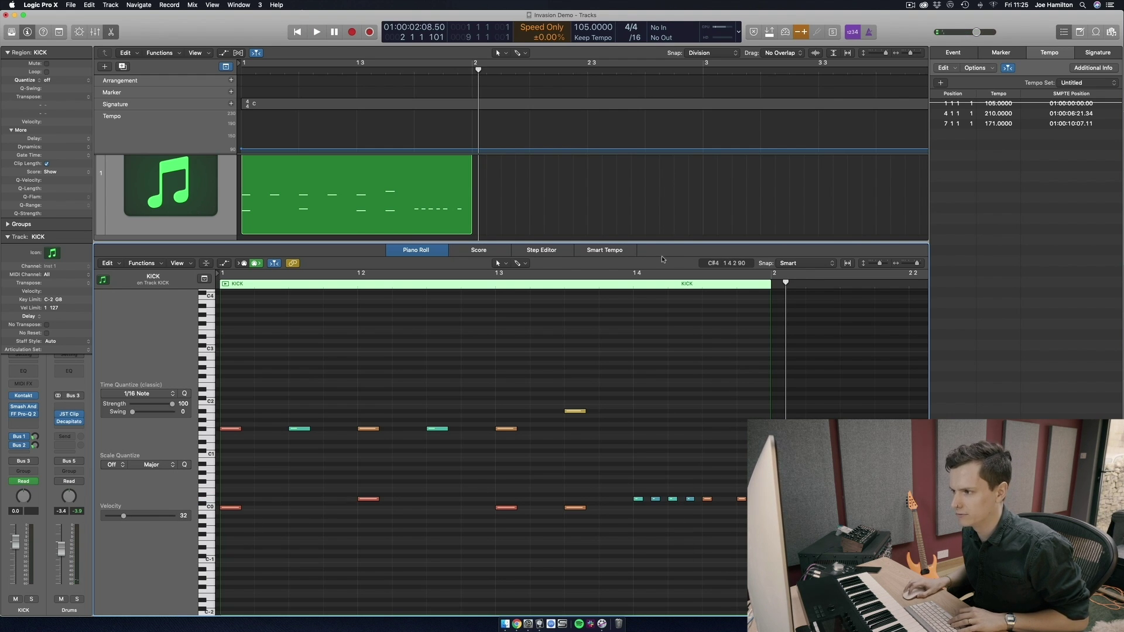
pyautogui.click(597, 281)
pyautogui.press('space')
pyautogui.click(564, 281)
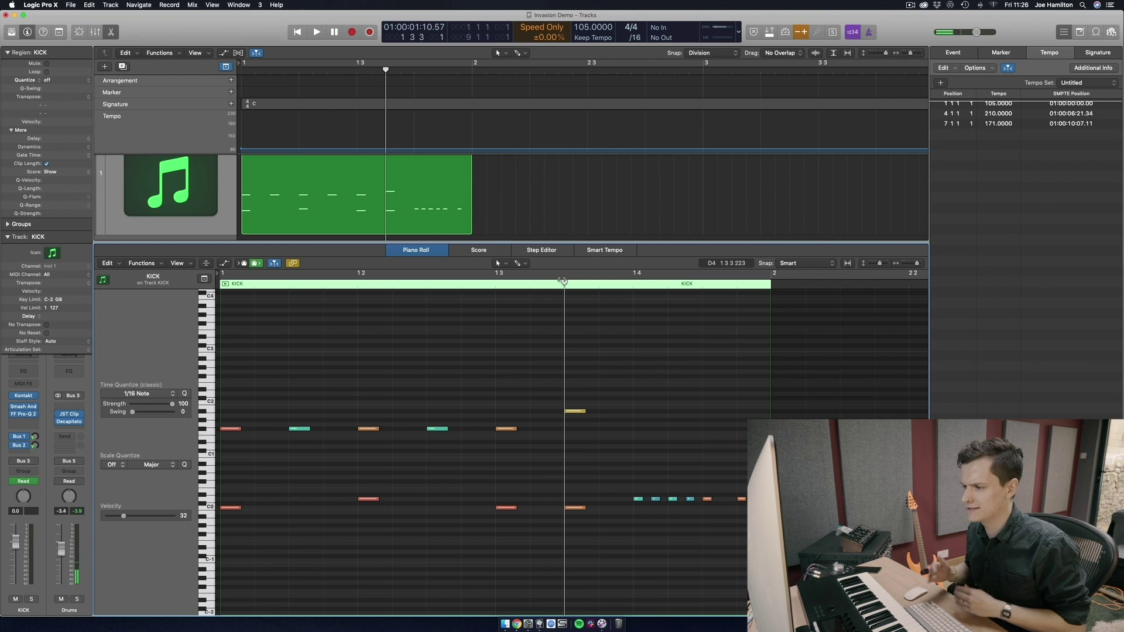
pyautogui.click(501, 283)
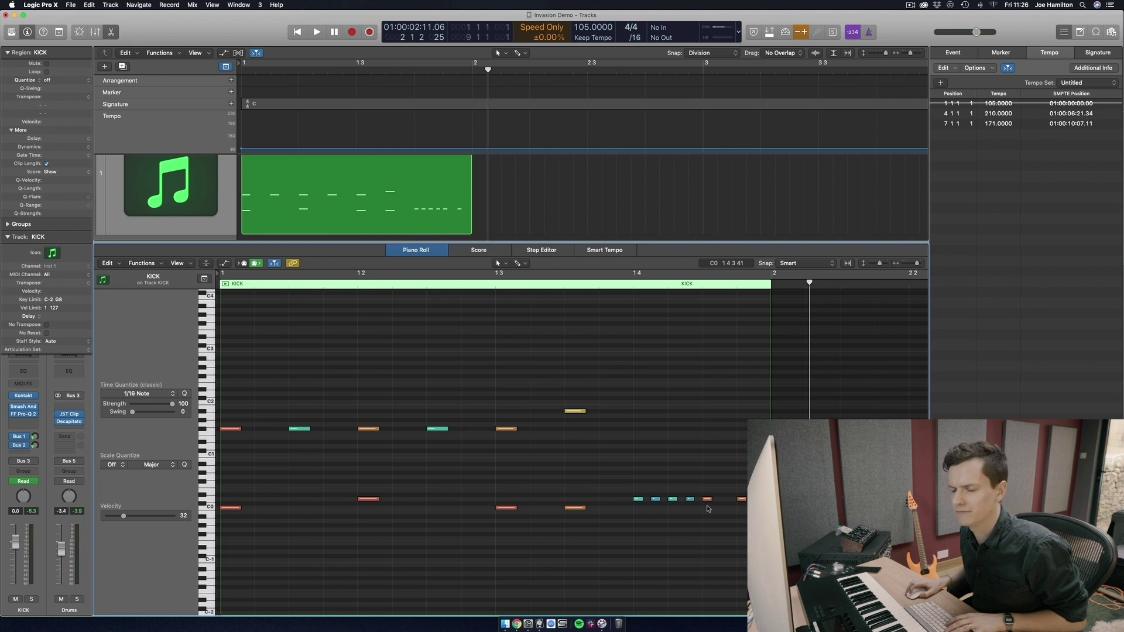
# Raise the velocity of the third and fourth notes in the beat 4 run to 43 and replay from beat 3
pyautogui.moveTo(686, 511); pyautogui.dragTo(673, 492)
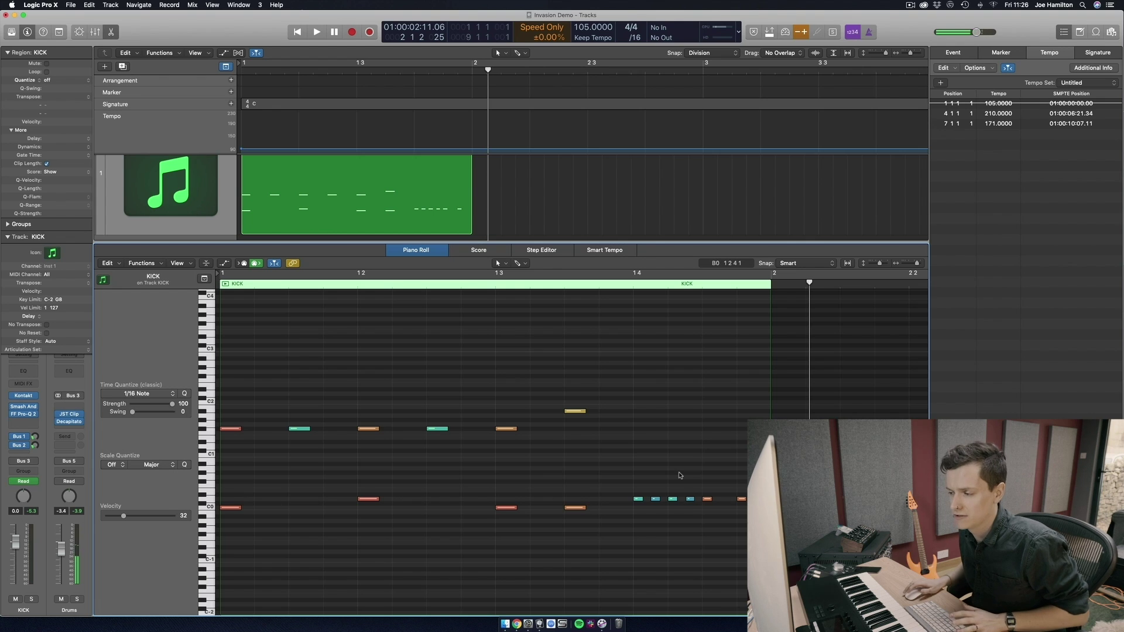
pyautogui.moveTo(669, 477); pyautogui.dragTo(692, 508)
pyautogui.moveTo(123, 516); pyautogui.dragTo(129, 516)
pyautogui.click(650, 414)
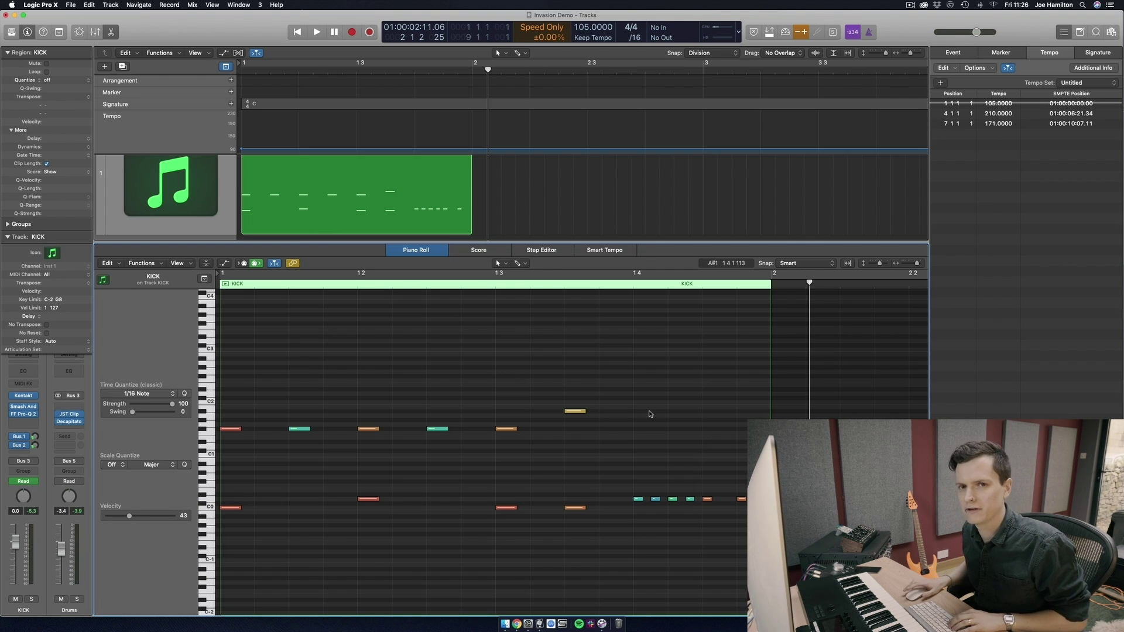
pyautogui.doubleClick(497, 285)
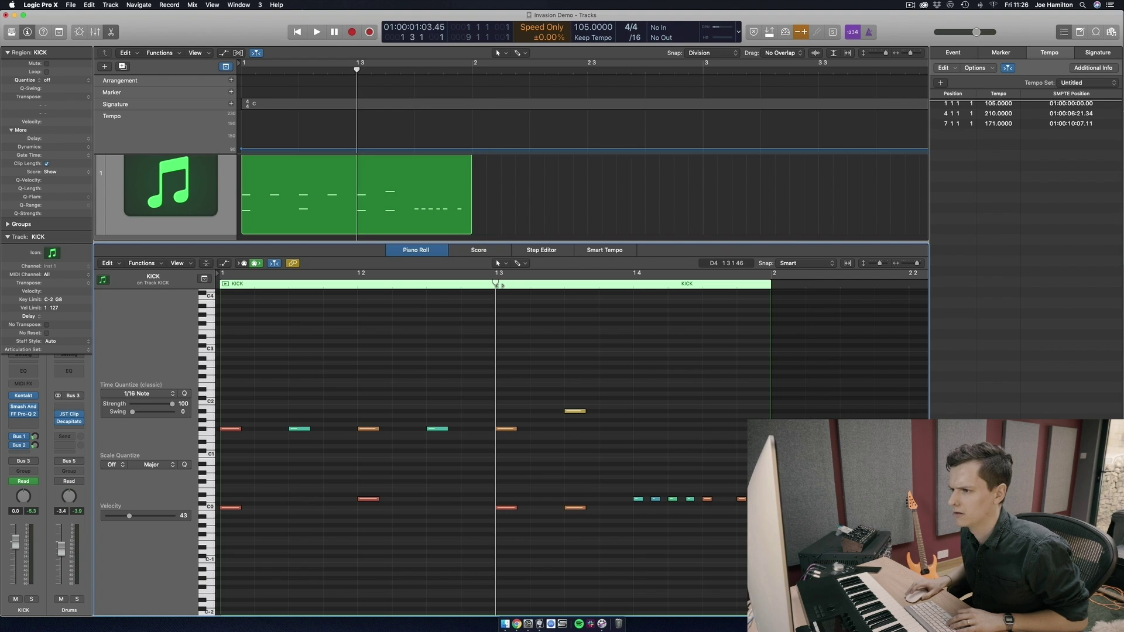
pyautogui.press('space')
# Reduce the velocity of the first two notes in the beat 4 run to 18, replaying from beat 3 to compare
pyautogui.moveTo(622, 485); pyautogui.dragTo(660, 519)
pyautogui.moveTo(116, 518); pyautogui.dragTo(107, 518)
pyautogui.doubleClick(495, 287)
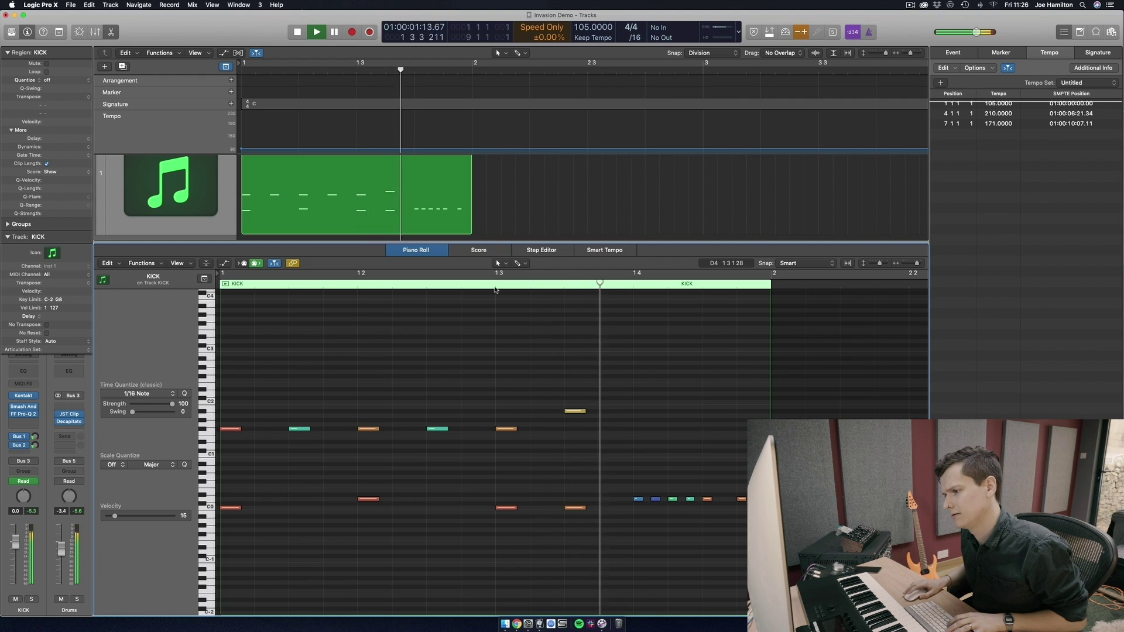
pyautogui.press('space')
pyautogui.moveTo(661, 478); pyautogui.dragTo(634, 501)
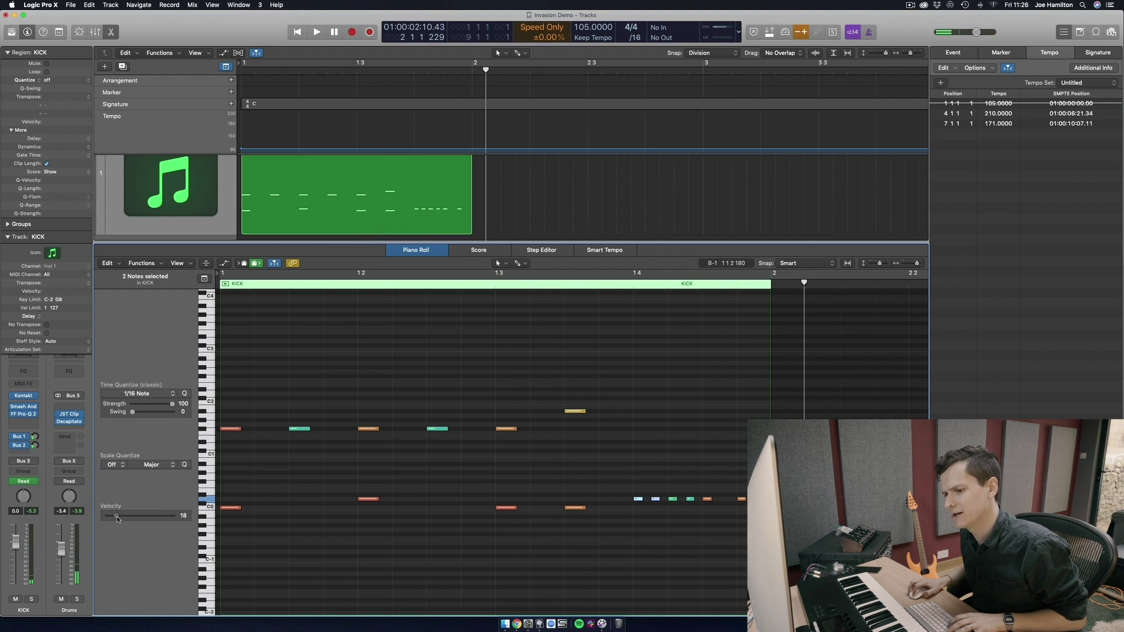
pyautogui.doubleClick(493, 288)
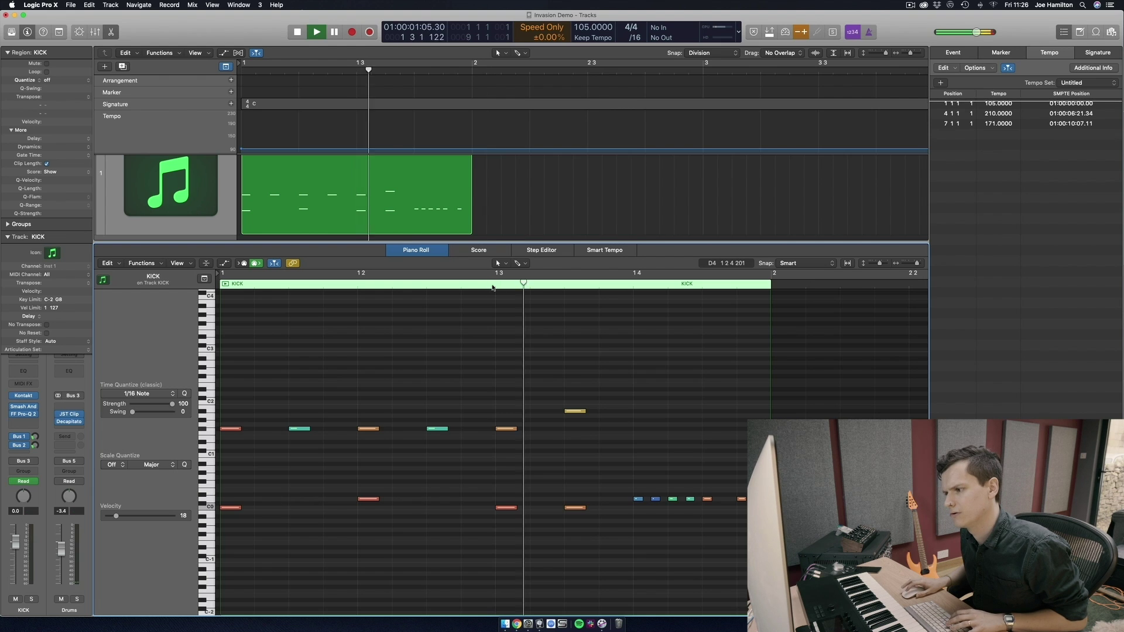
pyautogui.press('space')
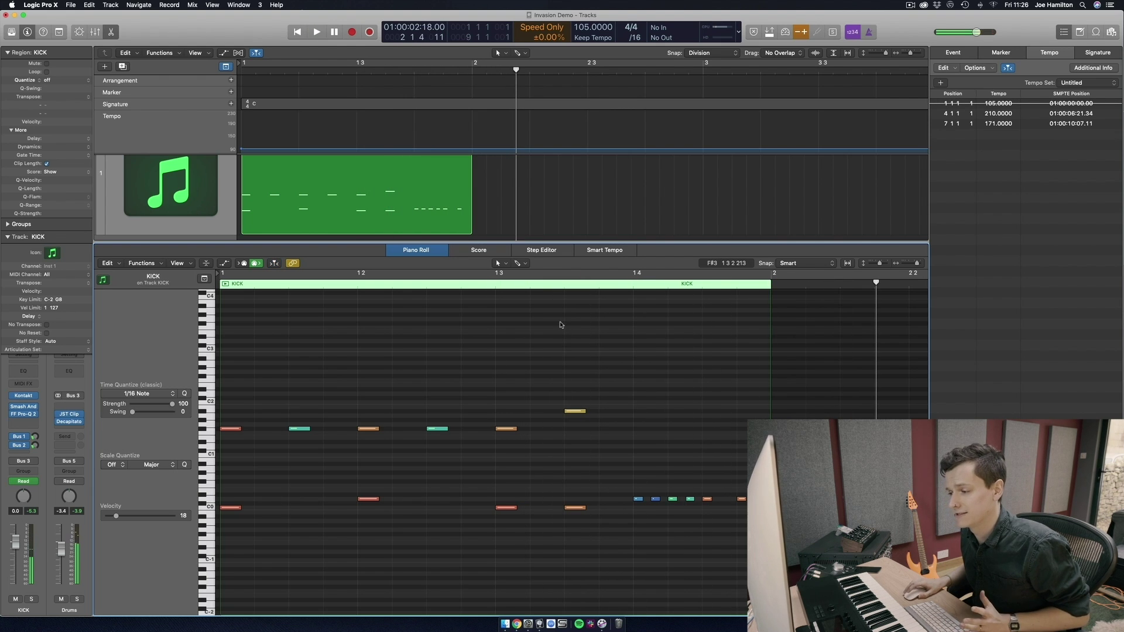
# Set the velocity of the last note in the beat 4 run to 105 and replay the end of the bar
pyautogui.click(741, 499)
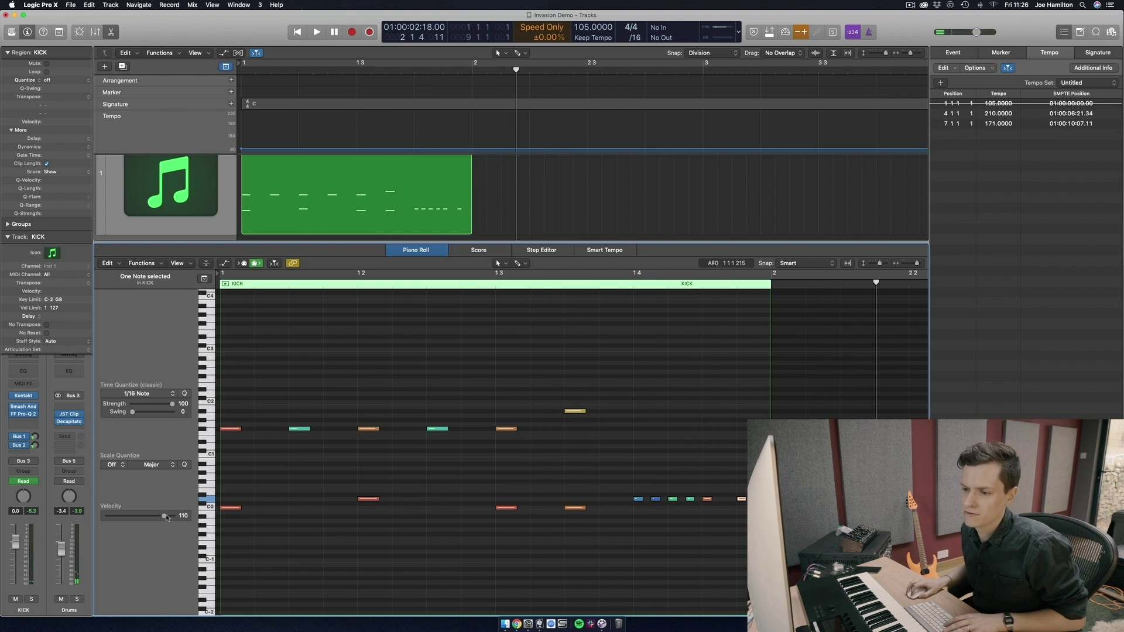
pyautogui.moveTo(166, 518); pyautogui.dragTo(163, 519)
pyautogui.click(665, 476)
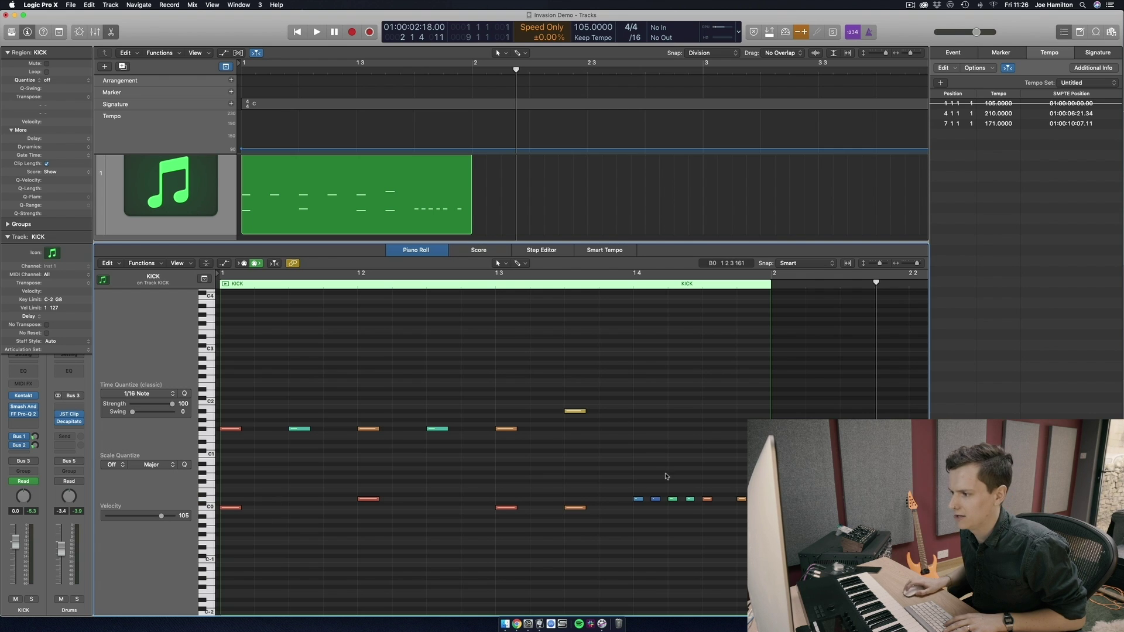
pyautogui.click(532, 282)
pyautogui.press('space')
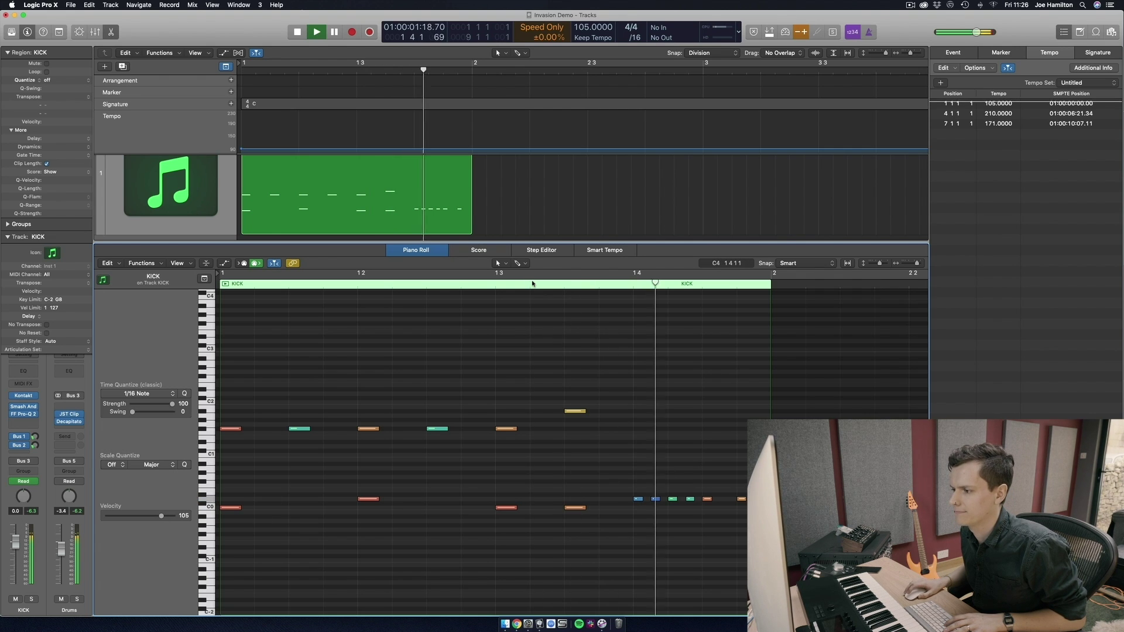
pyautogui.press('space')
# Set the velocity of the last two notes in the beat 4 run to 95 and replay from beat 3
pyautogui.press('super+Left')
pyautogui.moveTo(638, 503); pyautogui.dragTo(596, 496)
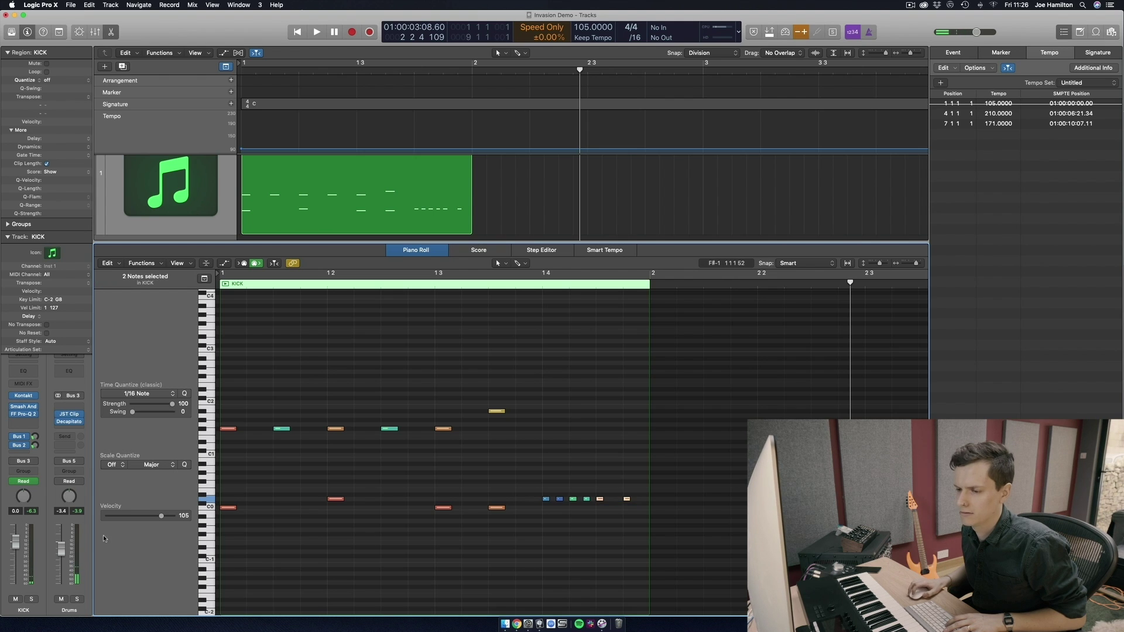
pyautogui.click(580, 444)
pyautogui.click(434, 285)
pyautogui.press('space')
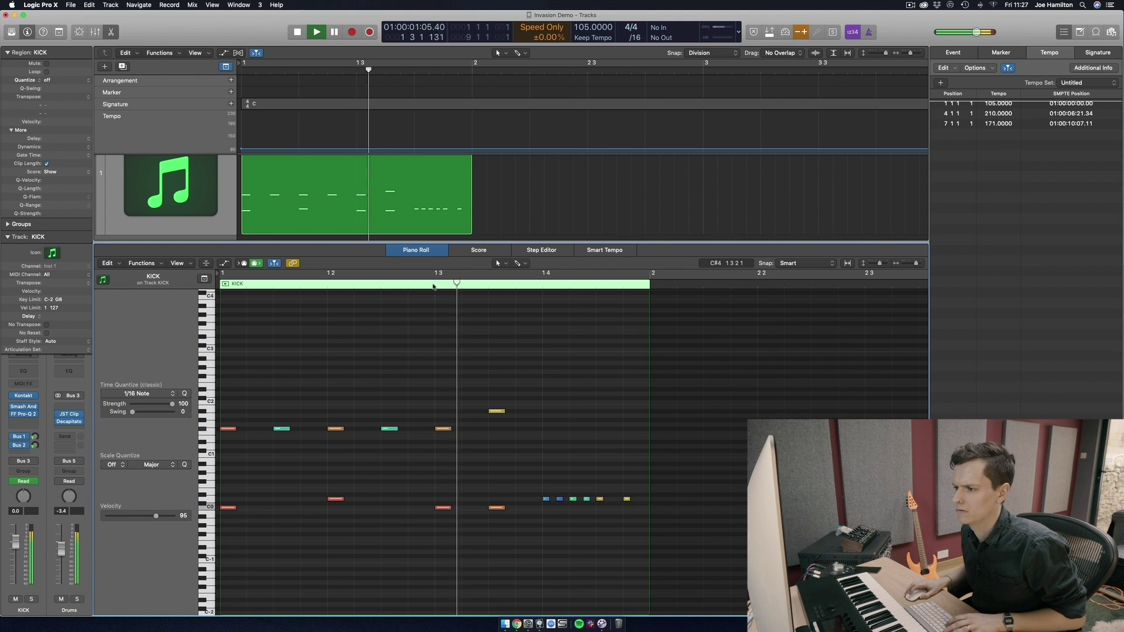
pyautogui.press('space')
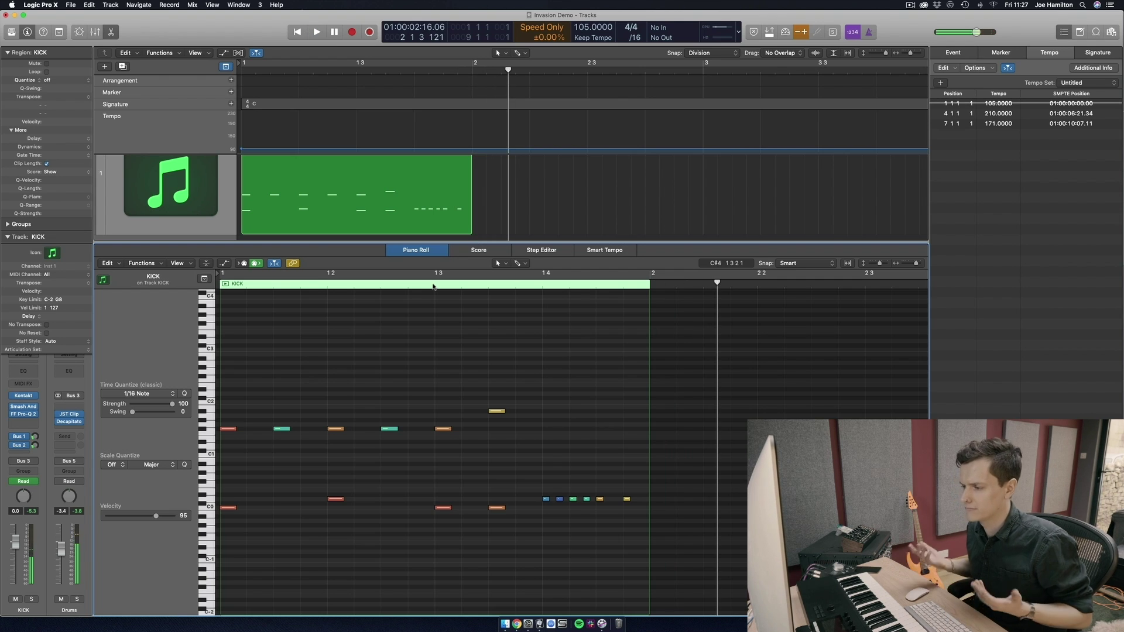
# Close the editor and play the first KICK region through from the start of the song
pyautogui.press('e')
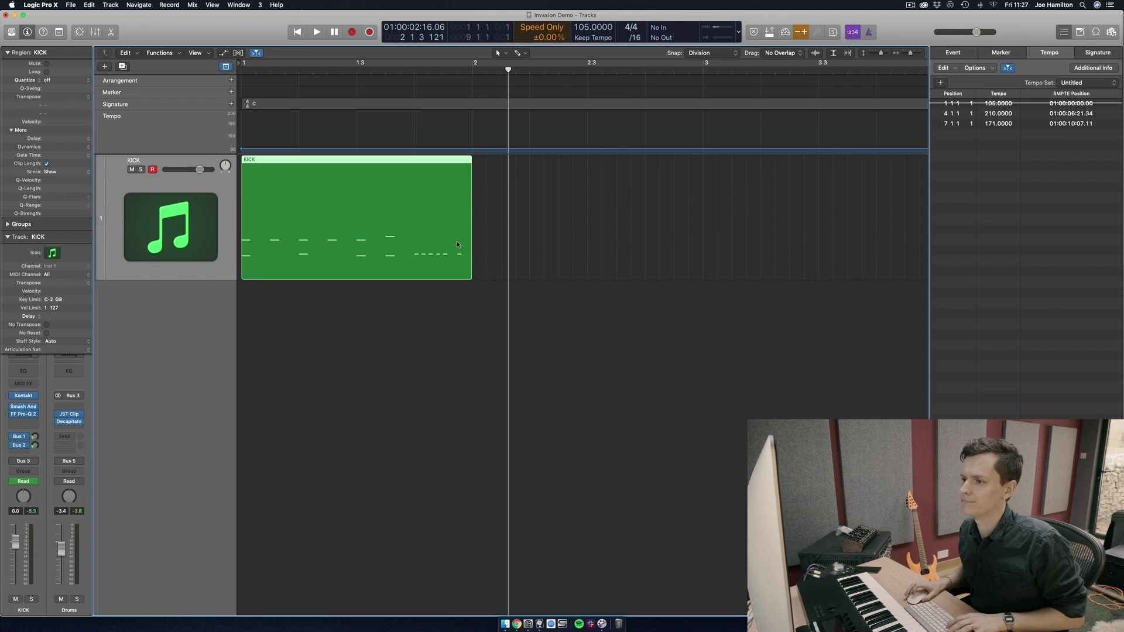
pyautogui.click(520, 255)
pyautogui.press('Return')
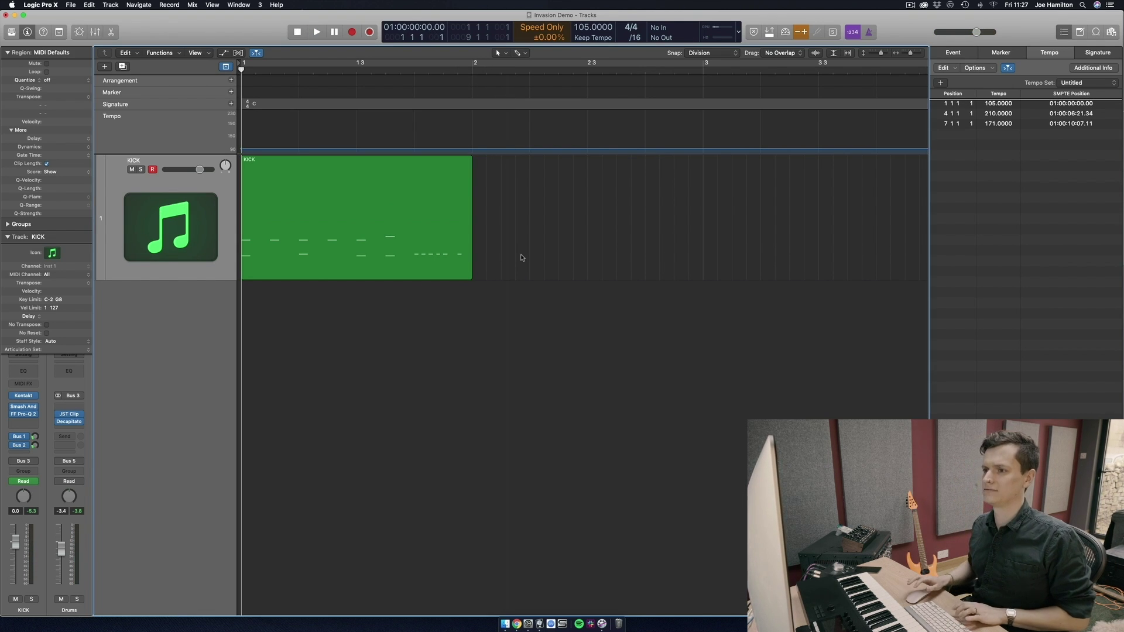
pyautogui.press('space')
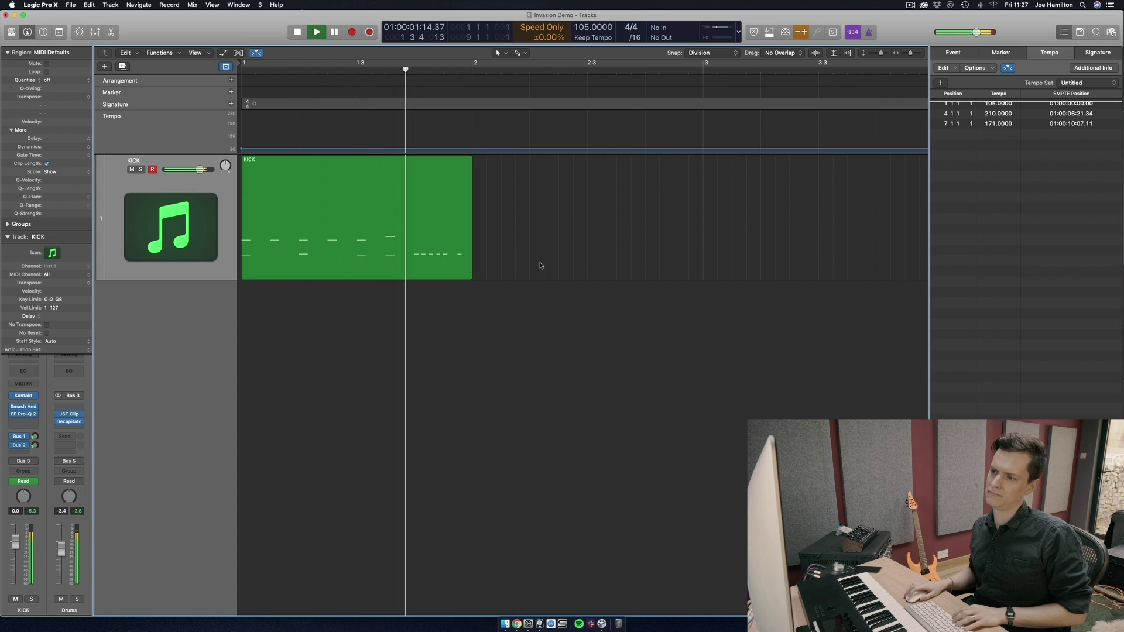
pyautogui.press('space')
# Find the KICK region at bar 5 in the arrangement and play it back from shortly before its start
pyautogui.doubleClick(431, 242)
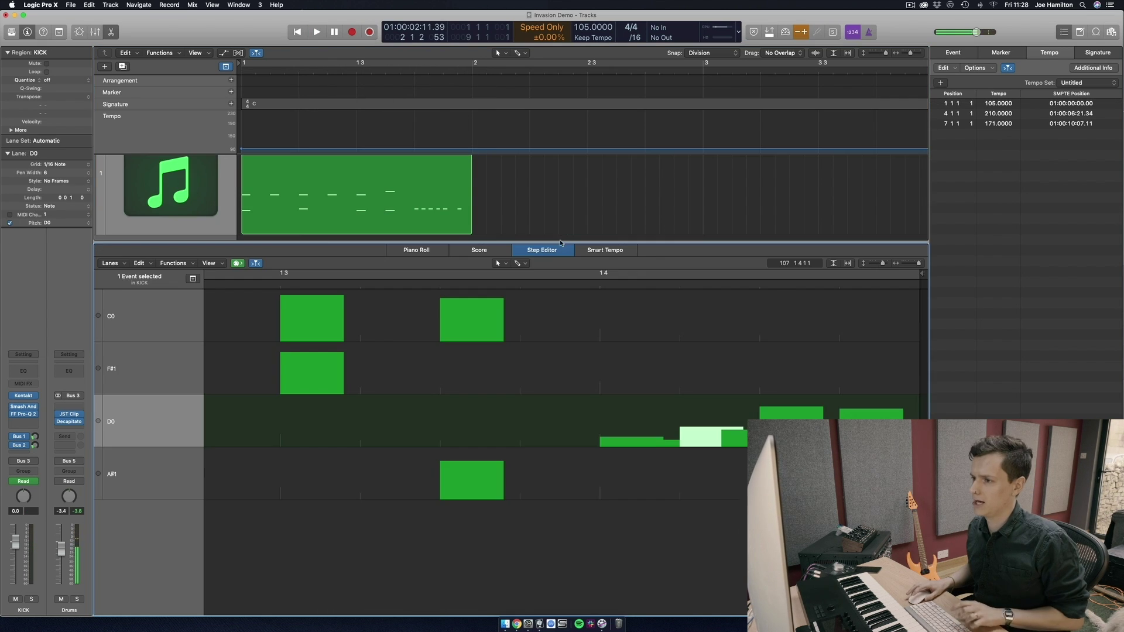
pyautogui.press('e')
pyautogui.click(561, 243)
pyautogui.hscroll(-5, 560, 243)
pyautogui.hscroll(10, 560, 243)
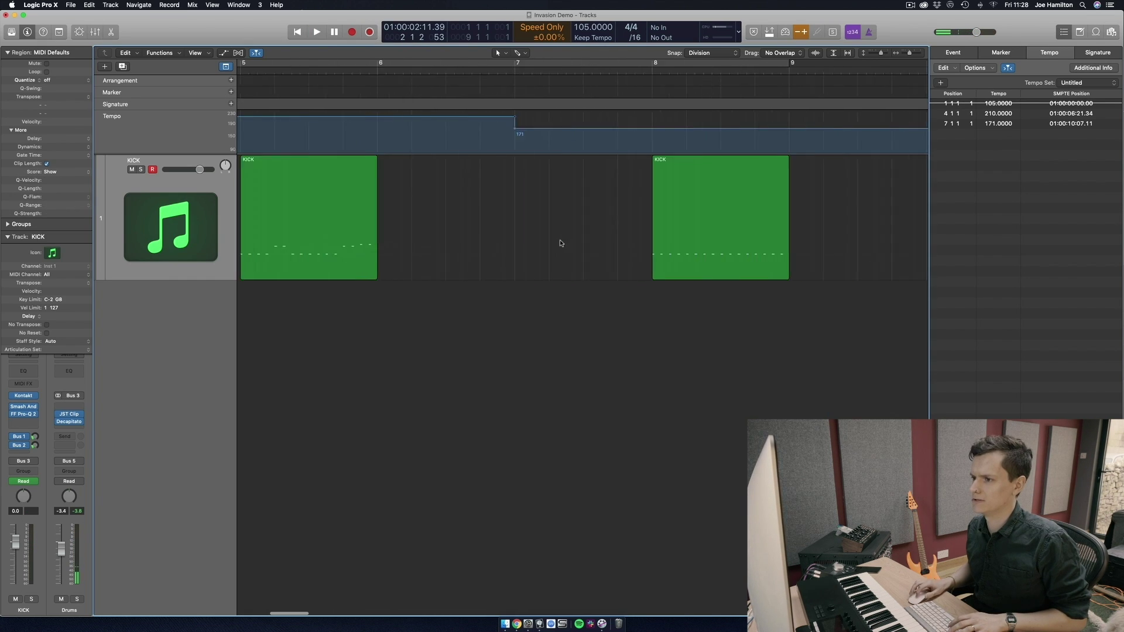
pyautogui.hscroll(5, 559, 241)
pyautogui.hscroll(-8, 560, 240)
pyautogui.scroll(5, 559, 240)
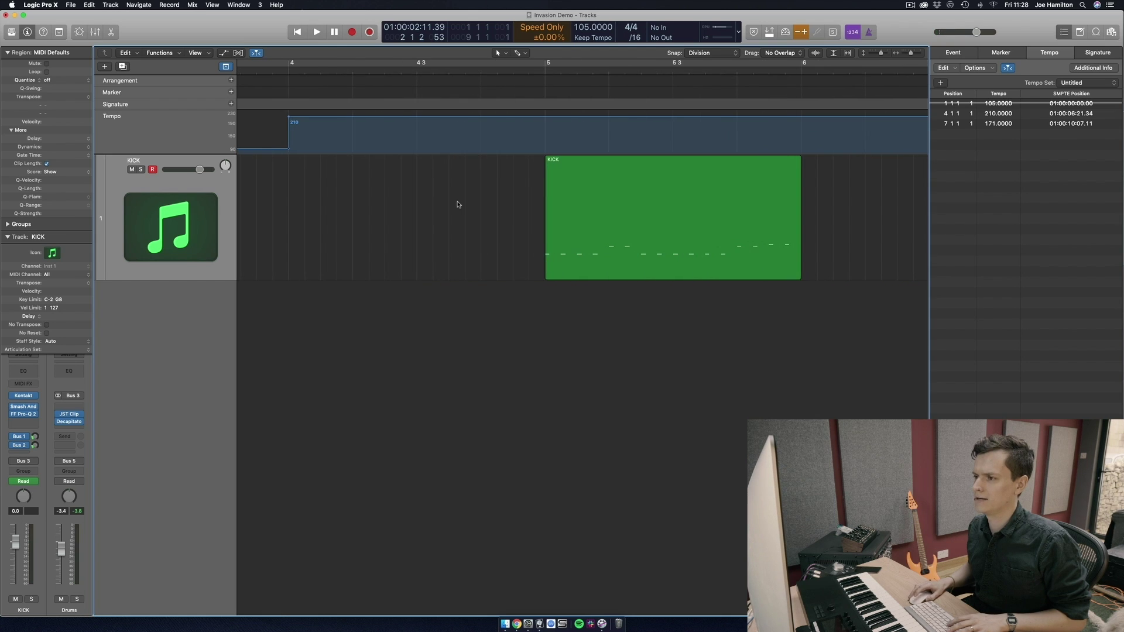
pyautogui.hscroll(2, 519, 224)
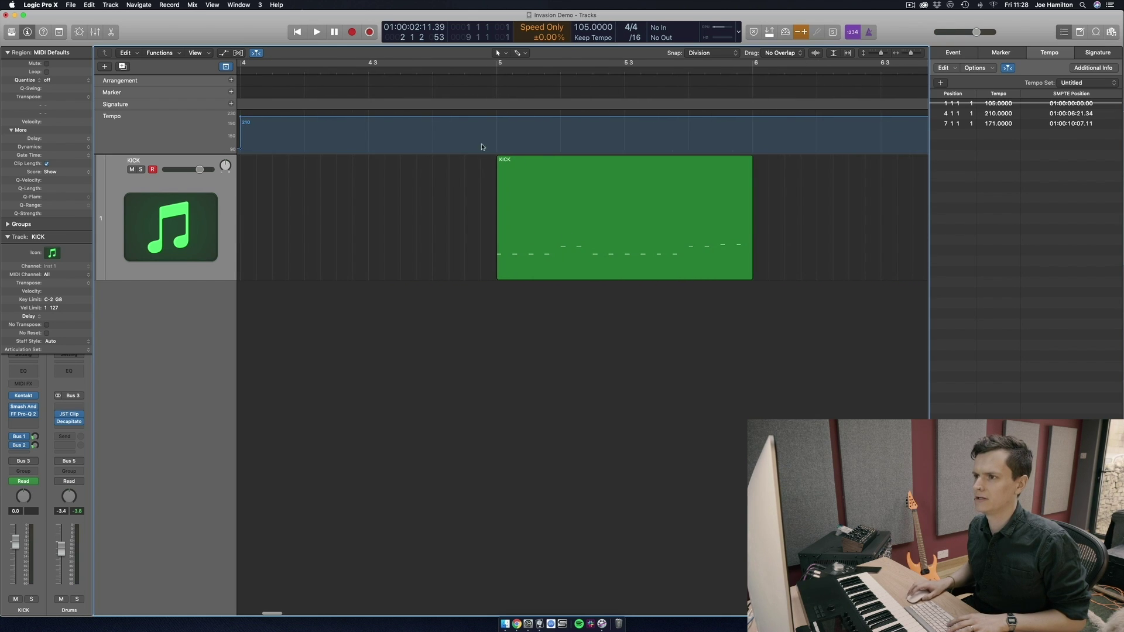
pyautogui.doubleClick(428, 72)
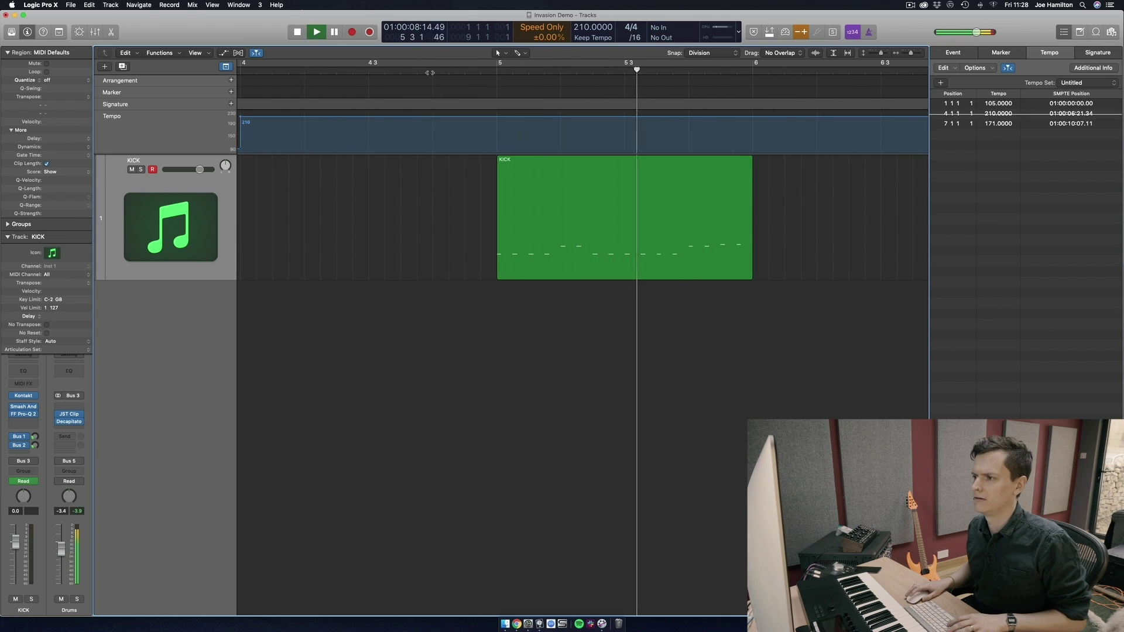
pyautogui.press('space')
# Show the bar 5 KICK region in the Piano Roll, set the velocity of its ten D0 notes to 80, and replay it
pyautogui.press('p')
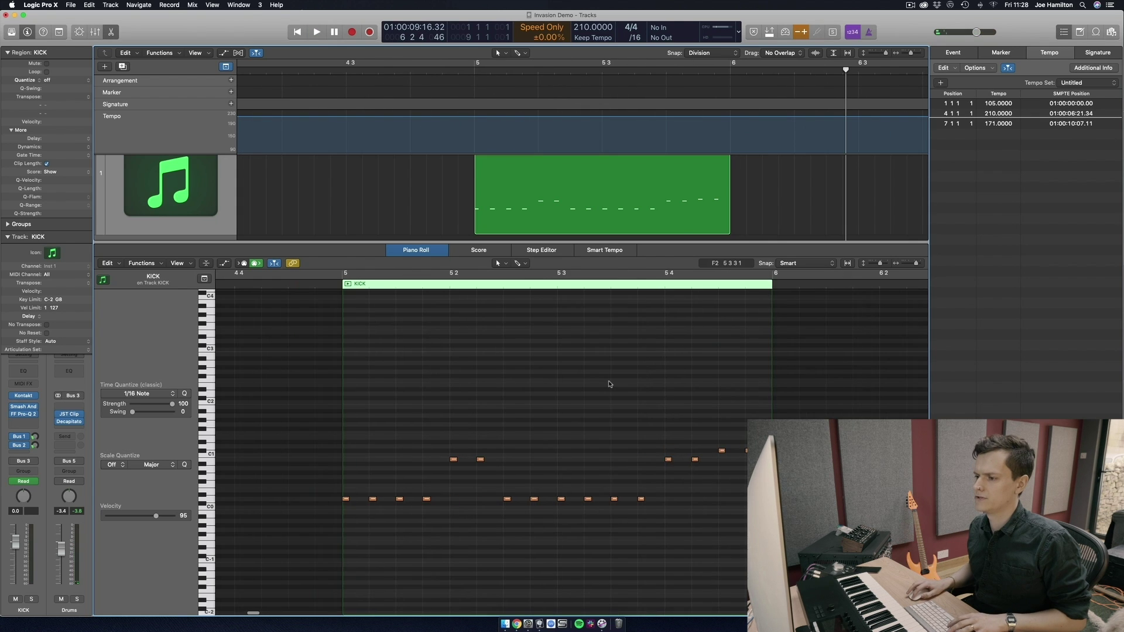
pyautogui.scroll(5, 610, 382)
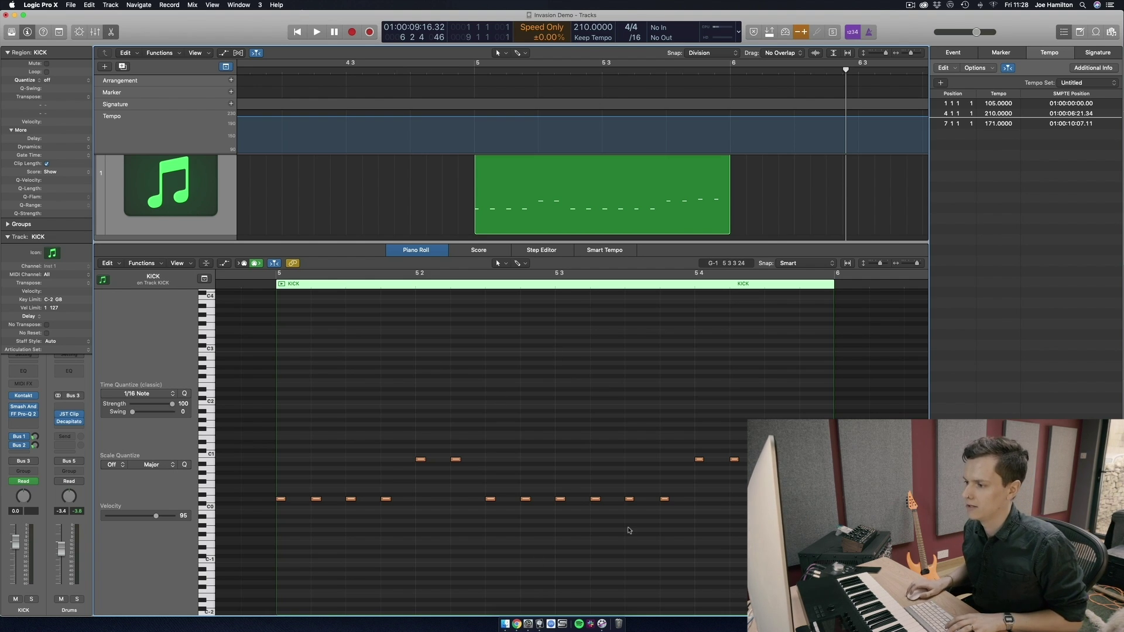
pyautogui.moveTo(710, 530); pyautogui.dragTo(243, 491)
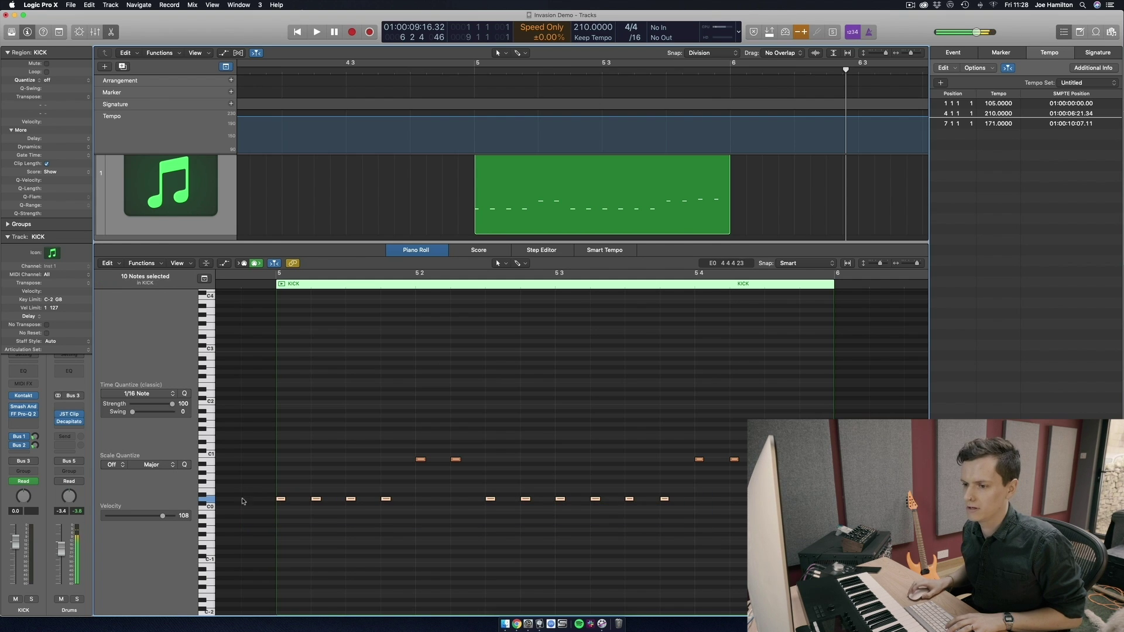
pyautogui.click(149, 516)
pyautogui.press('space')
pyautogui.press('space')
# Reduce the velocity of every second D0 note in the bar 5 region to 68 and replay the bar
pyautogui.moveTo(790, 550); pyautogui.dragTo(275, 483)
pyautogui.click(319, 476)
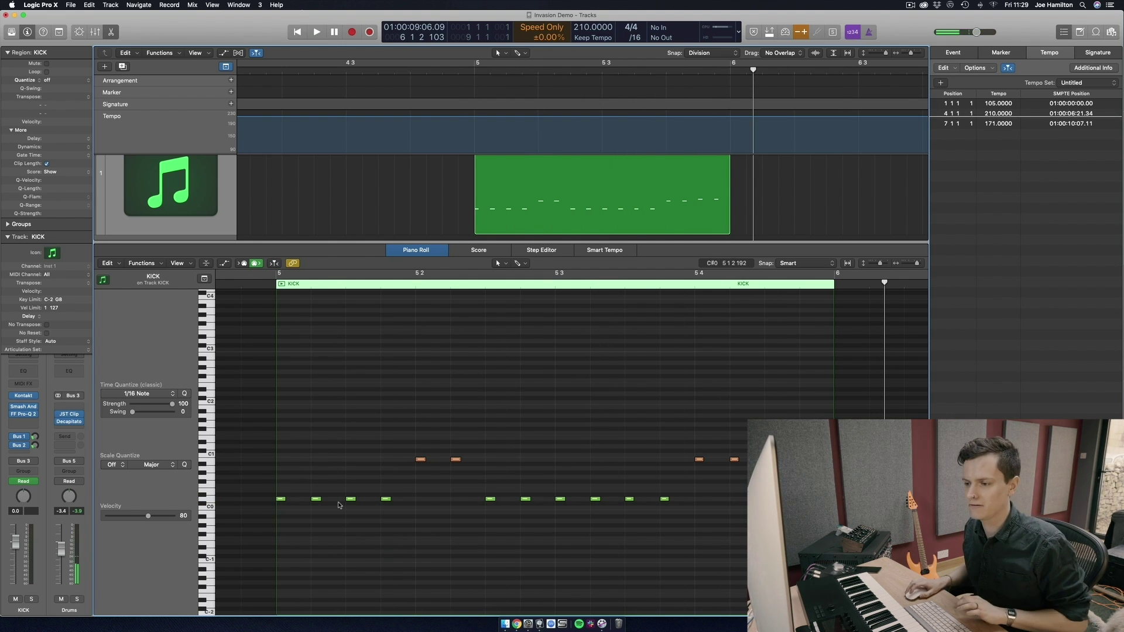
pyautogui.moveTo(319, 481); pyautogui.dragTo(314, 519)
pyautogui.press('super+a')
pyautogui.moveTo(308, 472); pyautogui.dragTo(322, 538)
pyautogui.moveTo(374, 470); pyautogui.dragTo(404, 535)
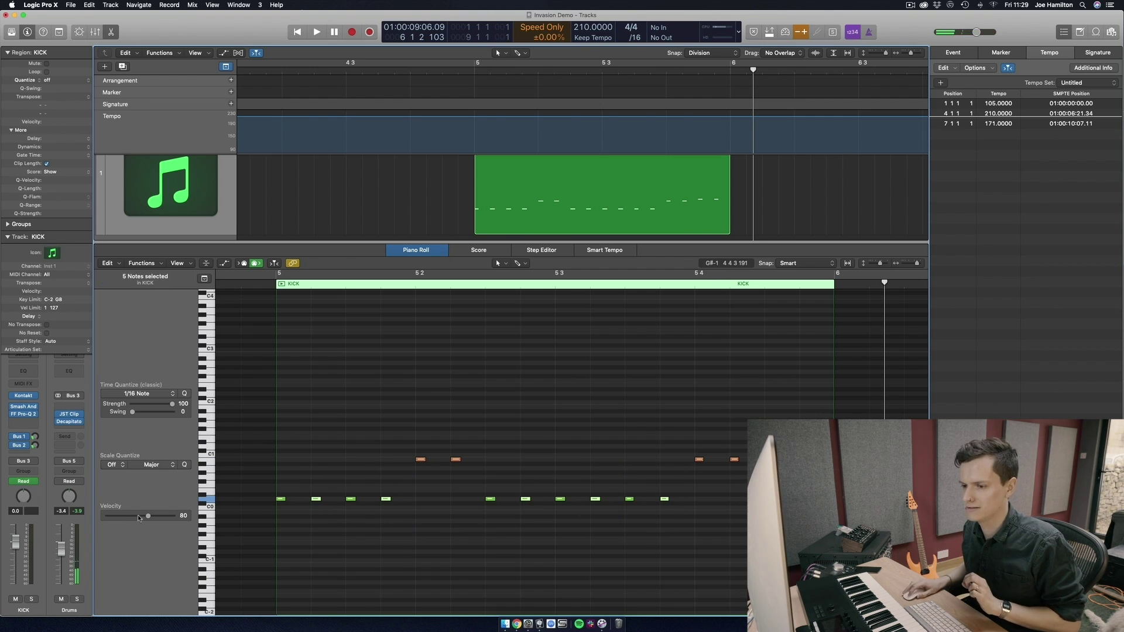
pyautogui.click(319, 371)
pyautogui.press('space')
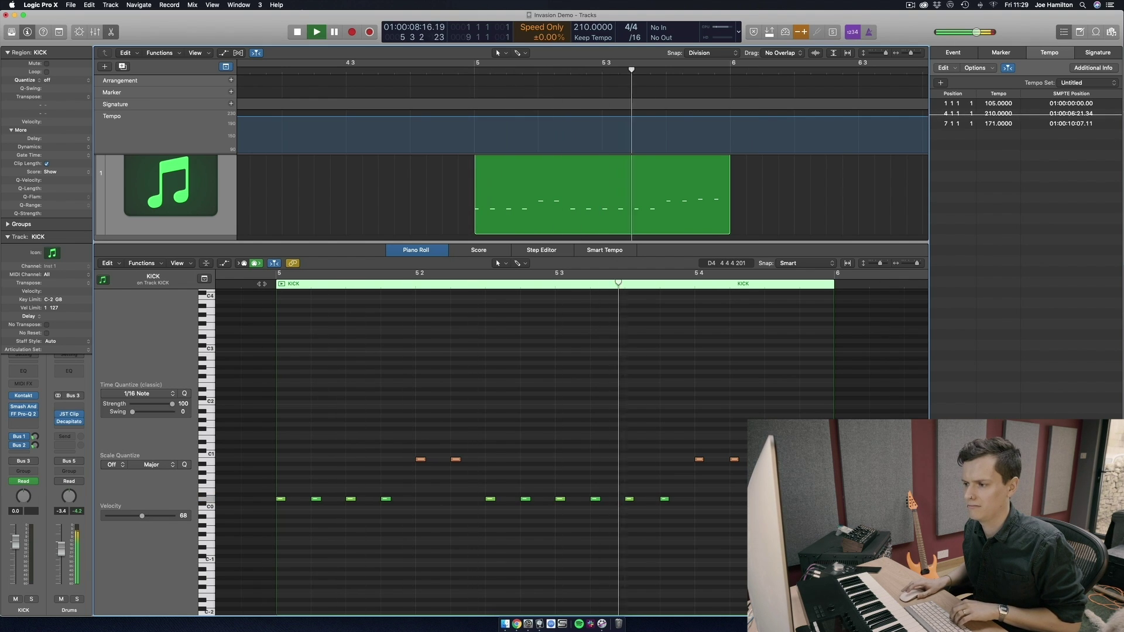
# Raise the velocity of the third and seventh D0 notes in the bar 5 region
pyautogui.moveTo(744, 579); pyautogui.dragTo(362, 485)
pyautogui.click(351, 499)
pyautogui.keyDown('shift'); pyautogui.click(561, 499); pyautogui.keyUp('shift')
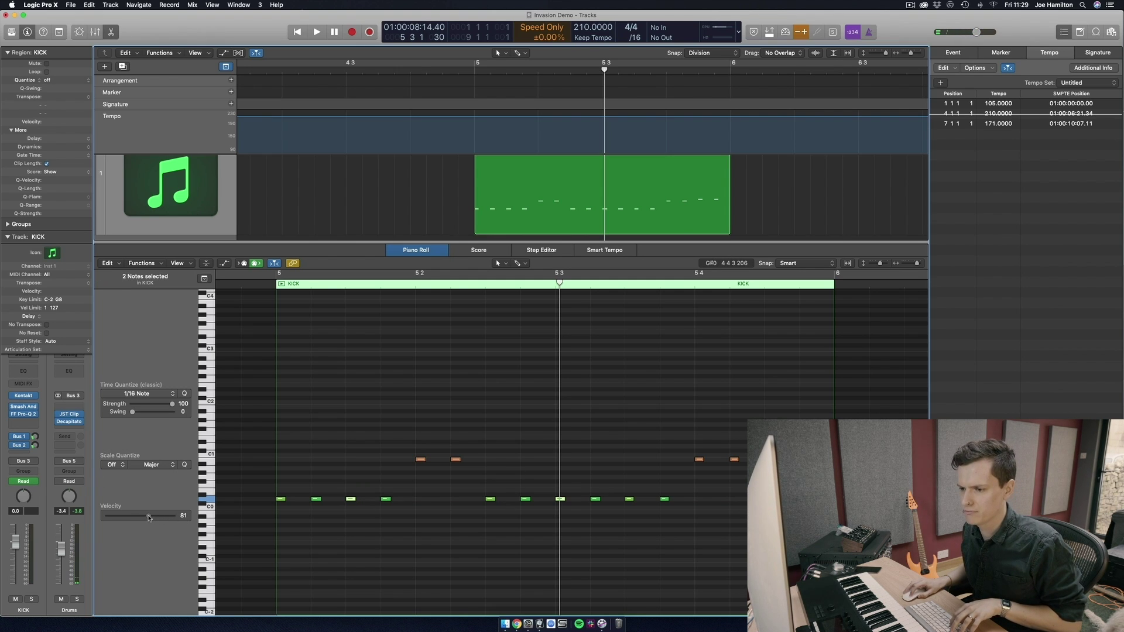
# Lower the velocity of all ten D0 notes together until the velocity value is 54, and replay the bar
pyautogui.moveTo(254, 513); pyautogui.dragTo(722, 497)
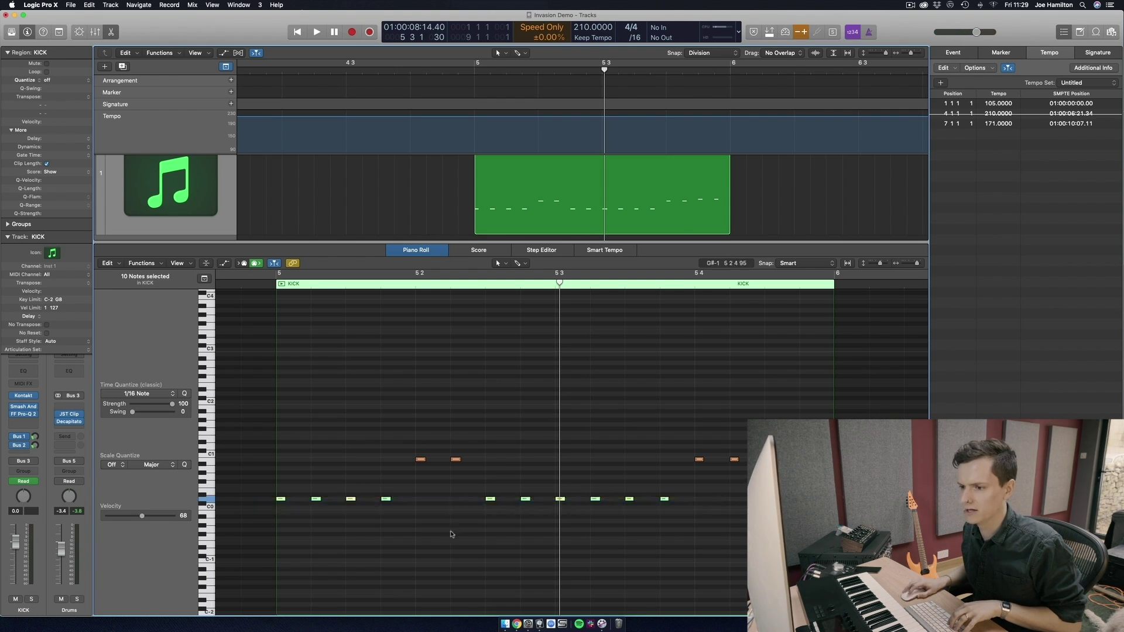
pyautogui.hotkey('shift', 'd')
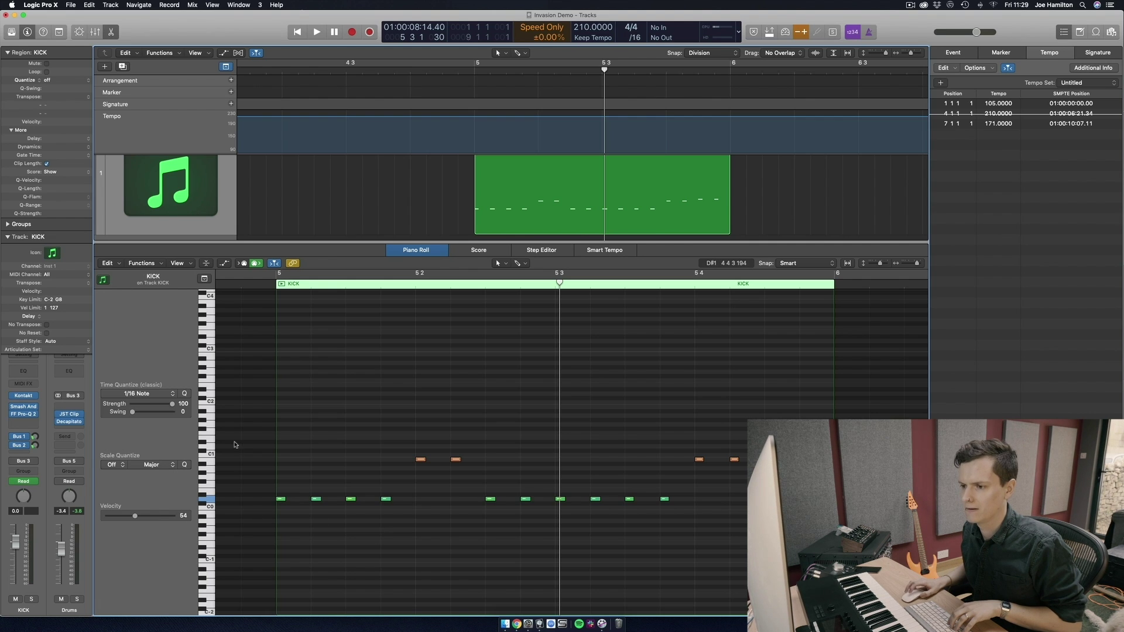
pyautogui.press('space')
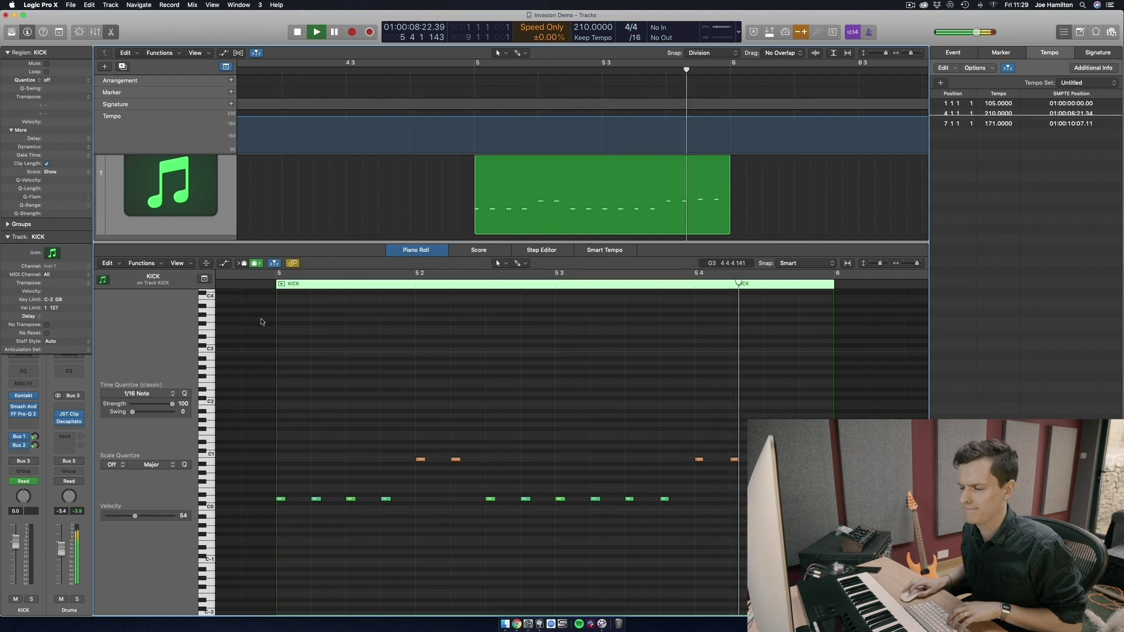
pyautogui.press('space')
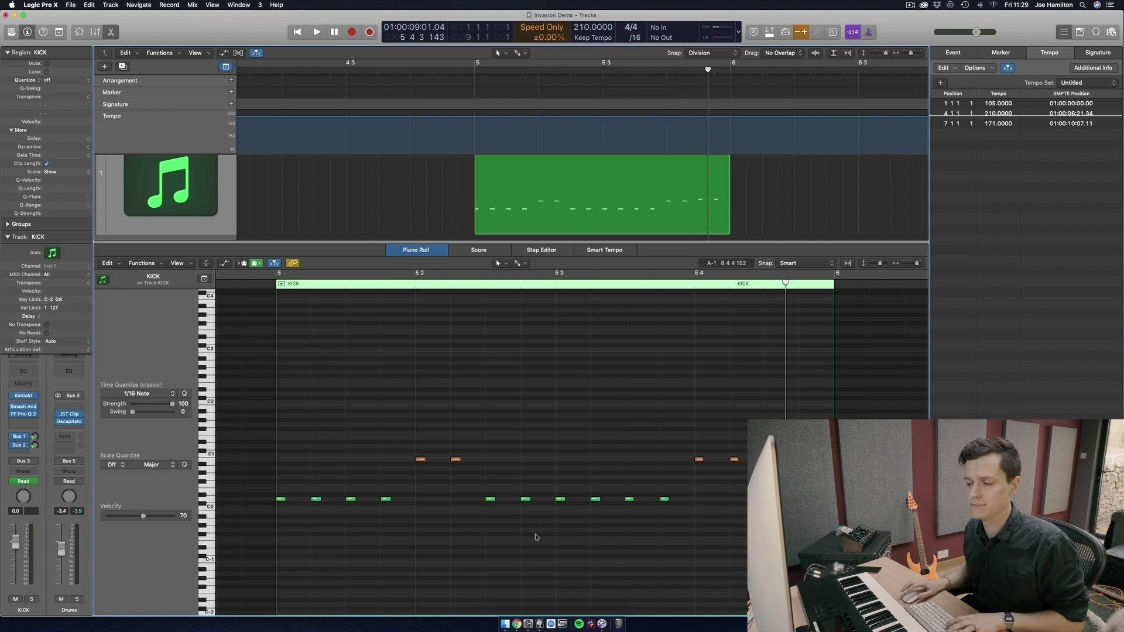
# Set the velocity of the fourth D0 note to 41 and of the last two D0 notes to 61, leaving cycle mode off
pyautogui.press('super+u')
pyautogui.hscroll(-3, 480, 524)
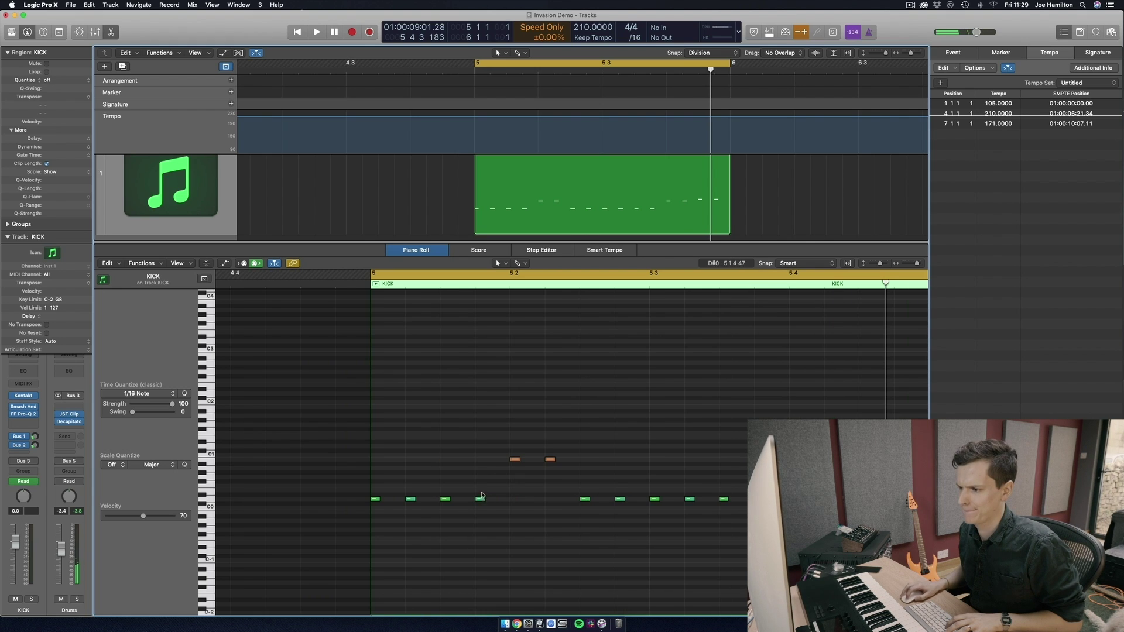
pyautogui.click(481, 498)
pyautogui.click(699, 520)
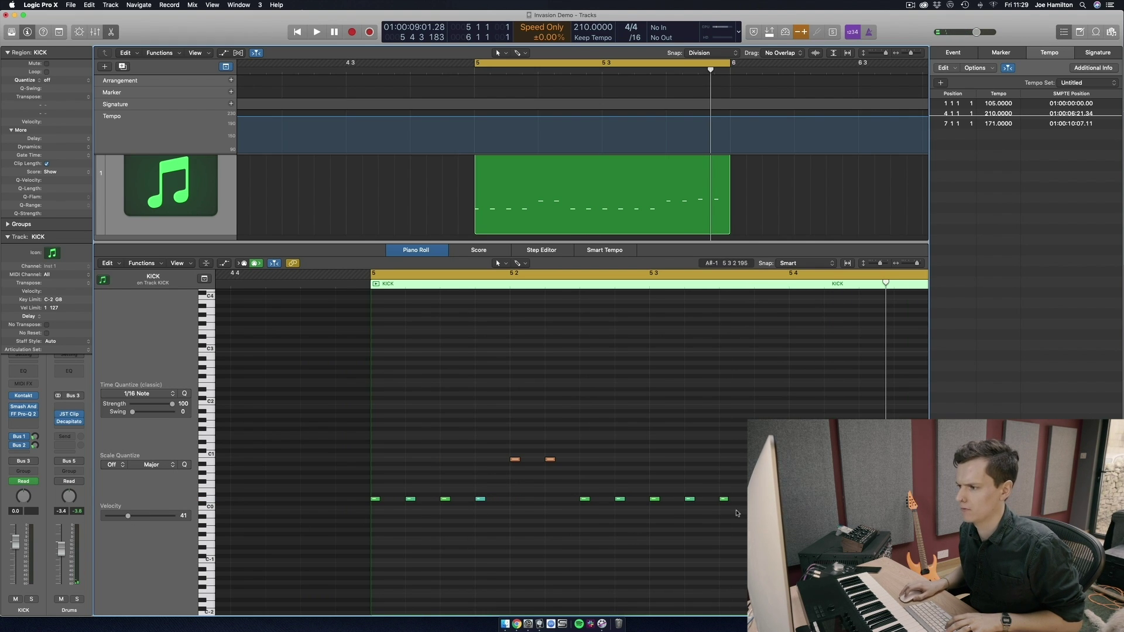
pyautogui.click(726, 500)
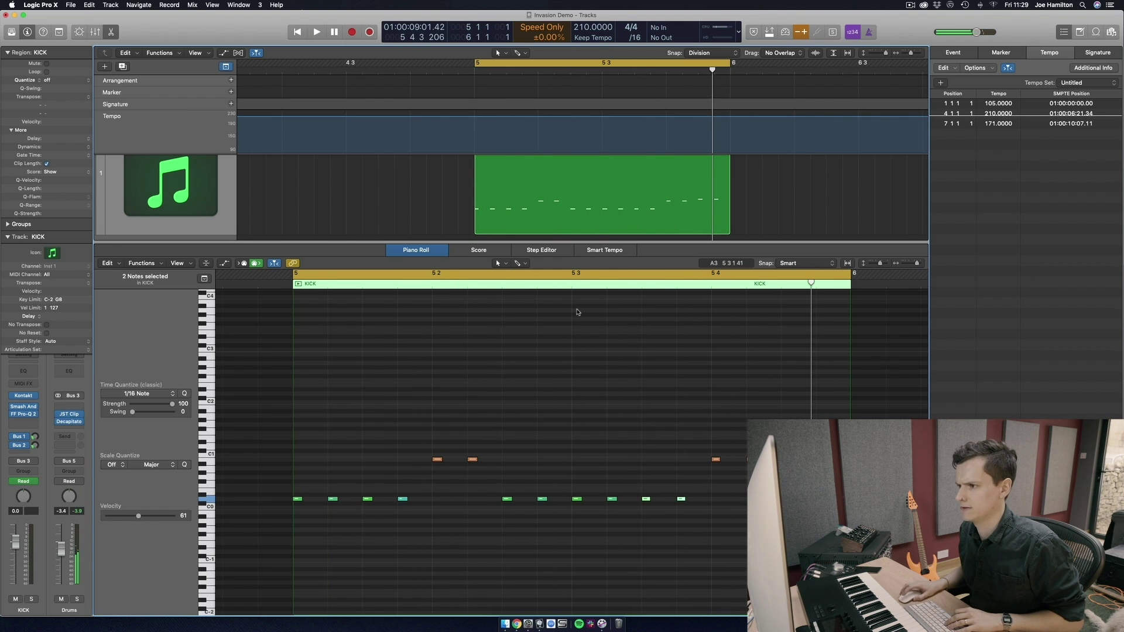
pyautogui.click(577, 275)
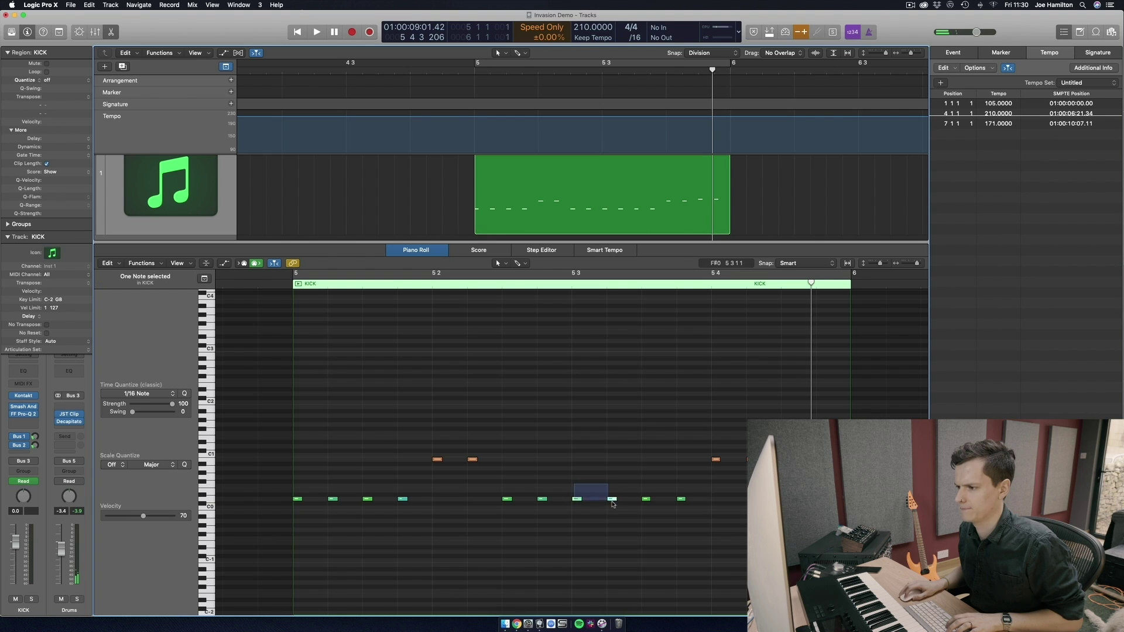
# Reduce the velocity of the eighth D0 note to 46 and replay bar 5 twice from just before the region
pyautogui.click(258, 316)
pyautogui.click(257, 282)
pyautogui.press('space')
pyautogui.press('space')
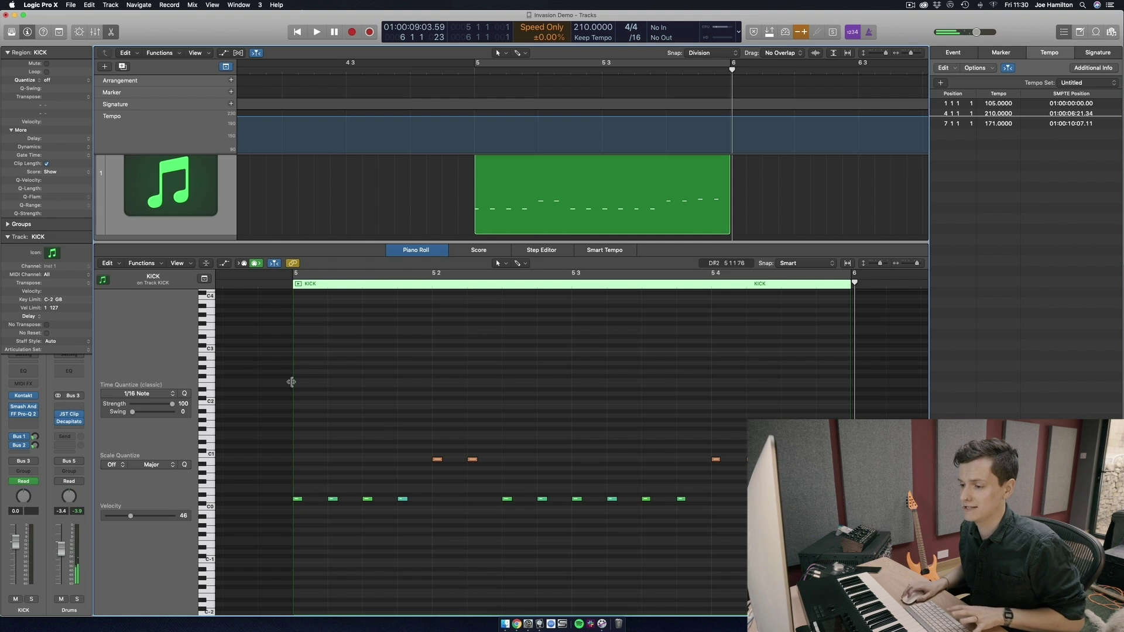
pyautogui.click(269, 282)
pyautogui.press('space')
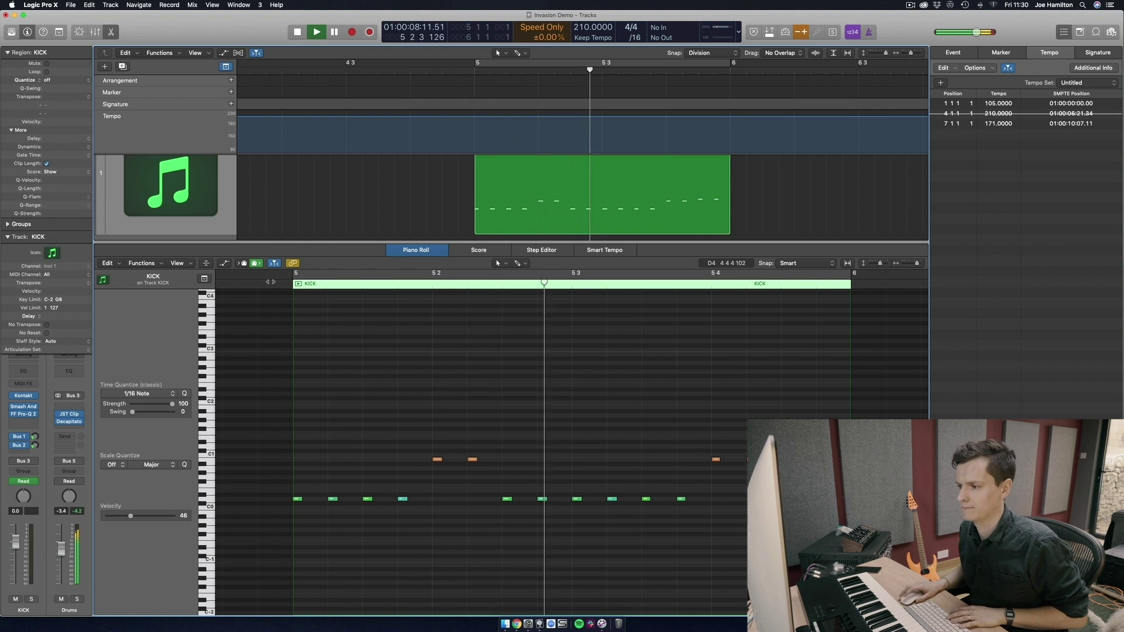
pyautogui.press('space')
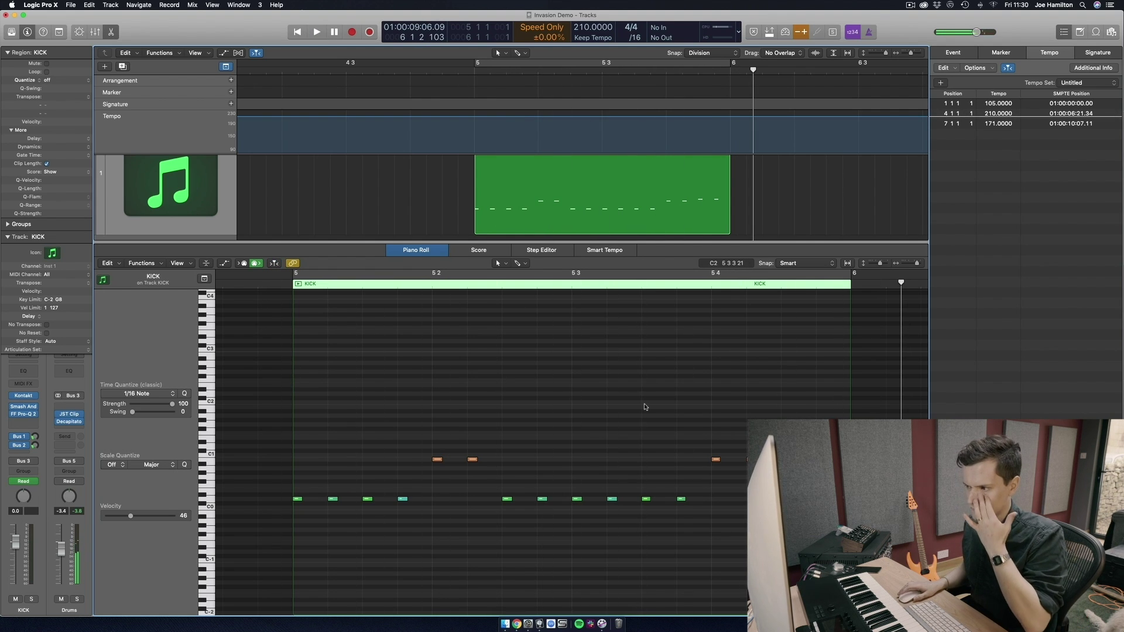
# Set the velocity of the six upper notes in the bar 5 region to 98
pyautogui.moveTo(536, 438); pyautogui.dragTo(423, 465)
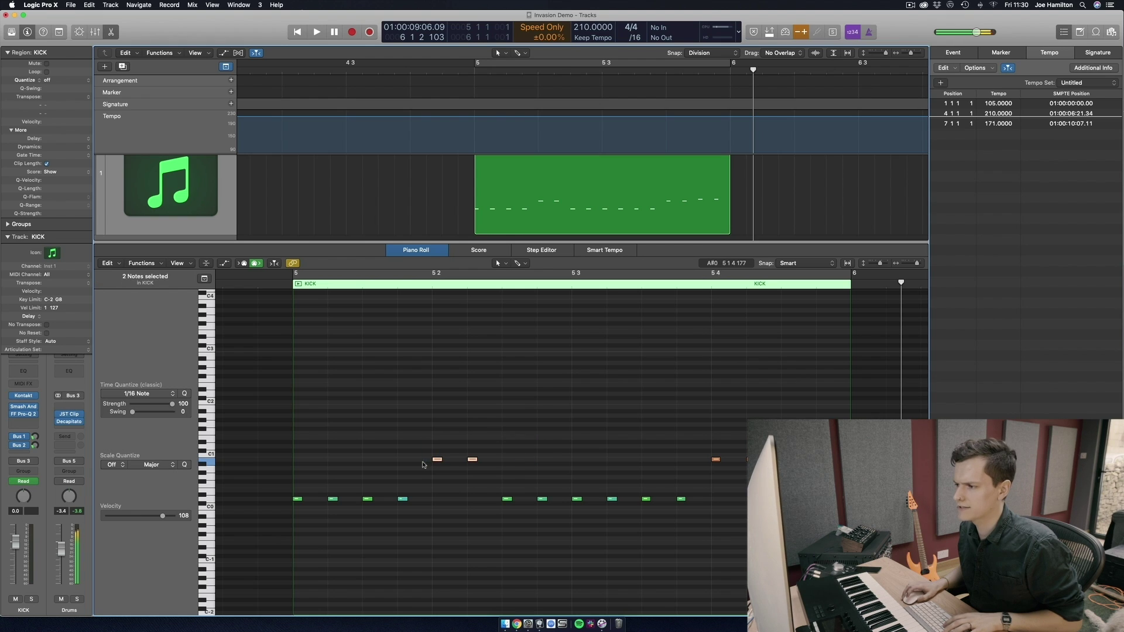
pyautogui.moveTo(691, 423); pyautogui.dragTo(784, 468)
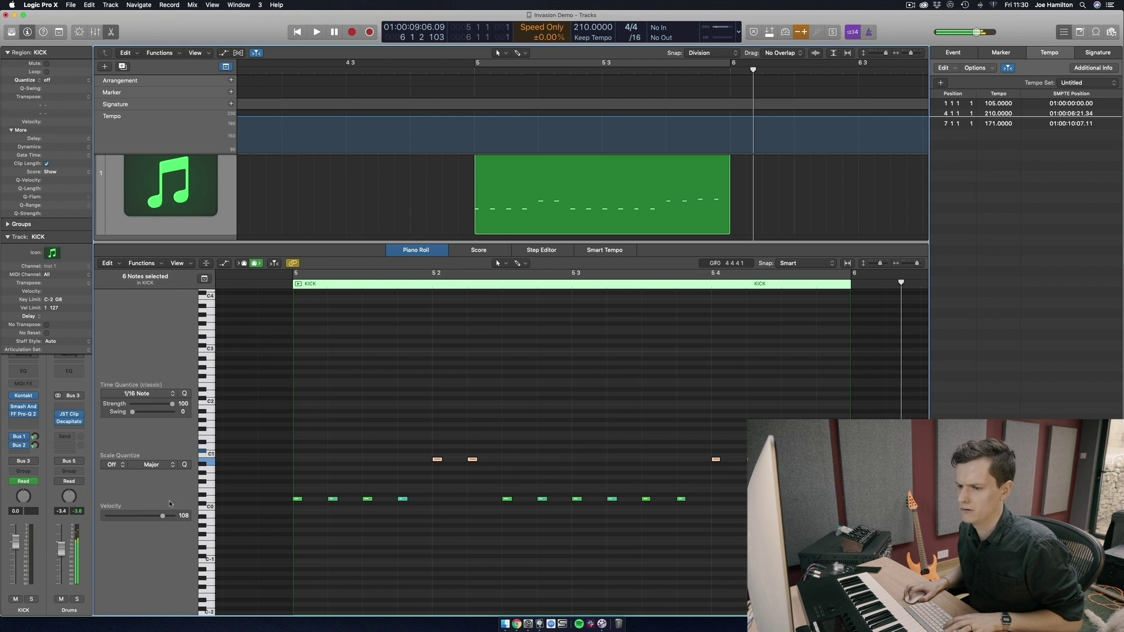
pyautogui.click(409, 377)
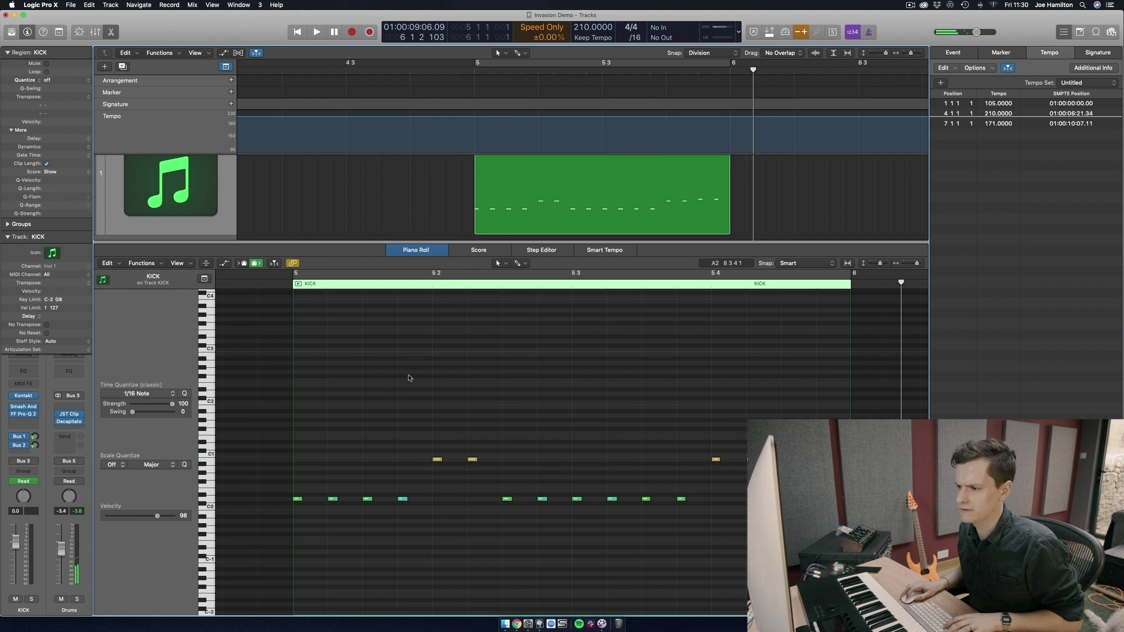
# Set the velocity of every second upper note in the bar 5 region to 84 and replay the bar
pyautogui.click(475, 459)
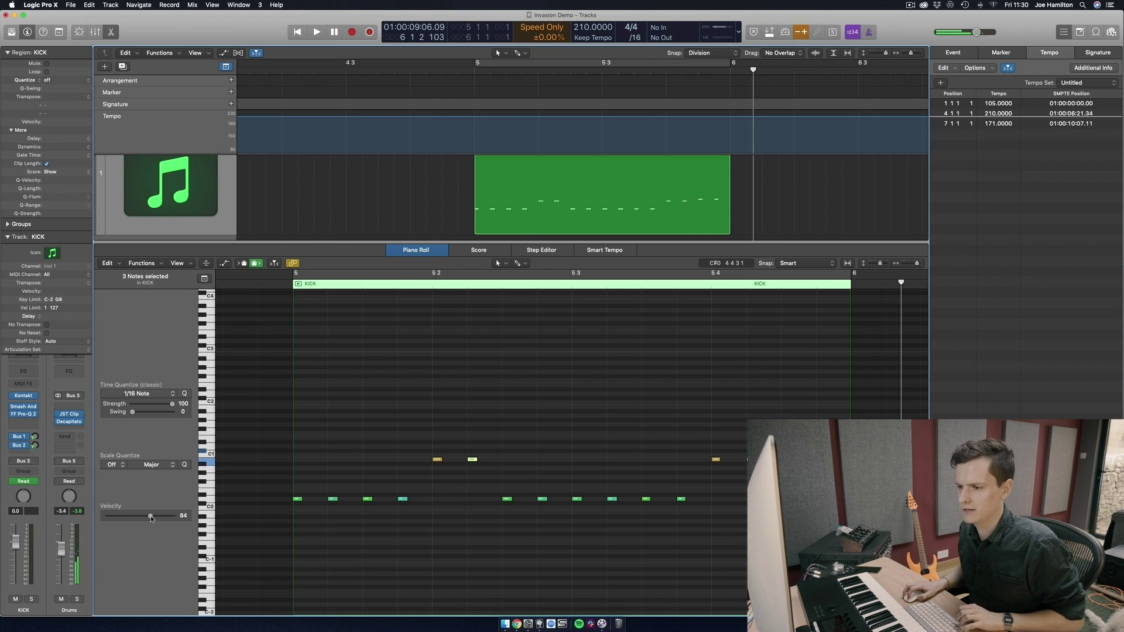
pyautogui.click(378, 404)
pyautogui.press('space')
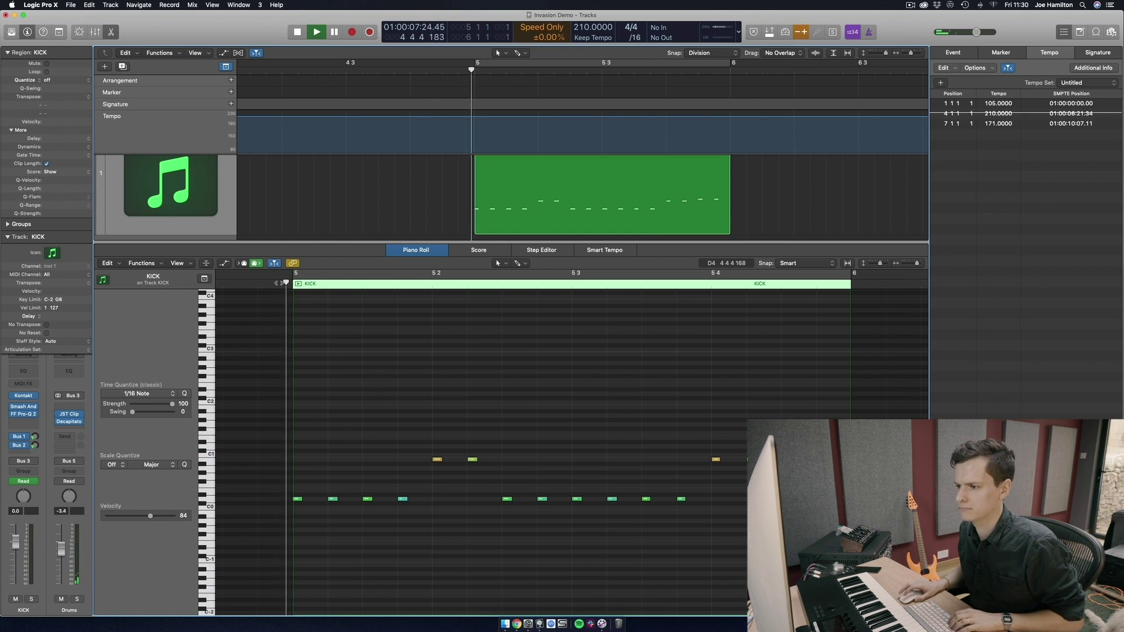
pyautogui.press('space')
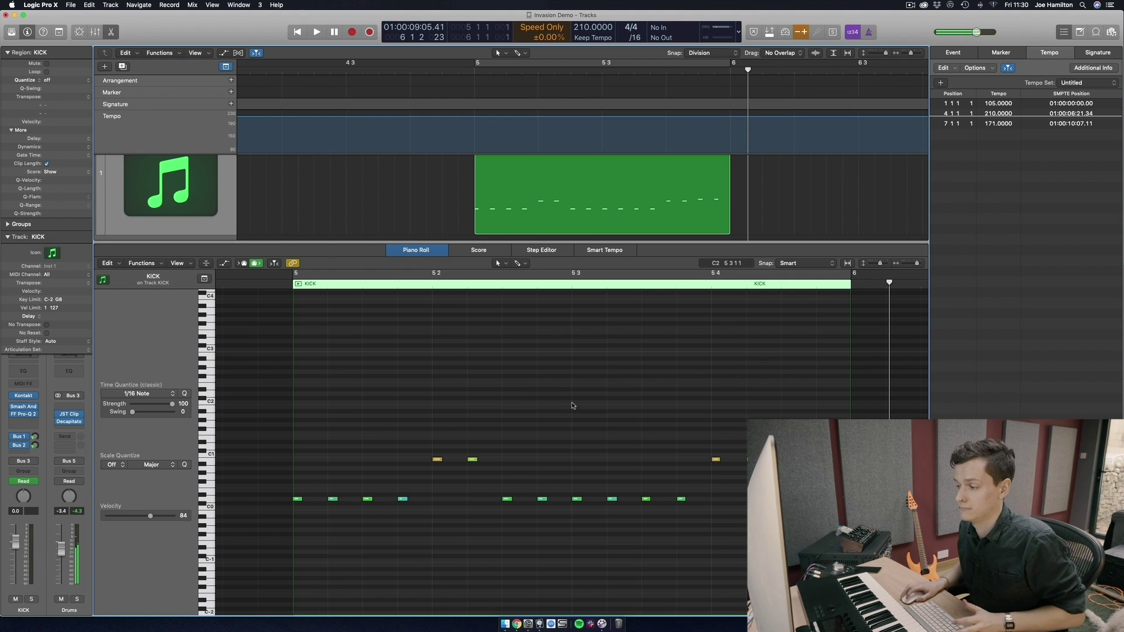
# Replay bar 5, raise the velocity of the sixth and eighth D0 notes to 54, and play it again to compare
pyautogui.hscroll(-2, 640, 408)
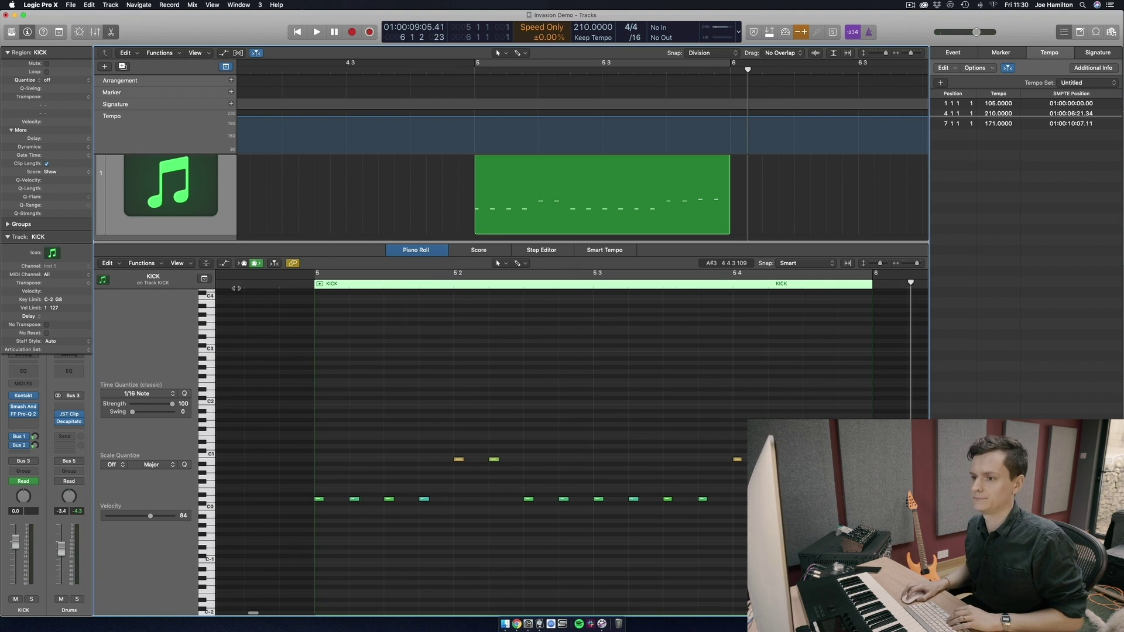
pyautogui.press('space')
pyautogui.press('space')
pyautogui.keyDown('shift'); pyautogui.click(633, 499); pyautogui.keyUp('shift')
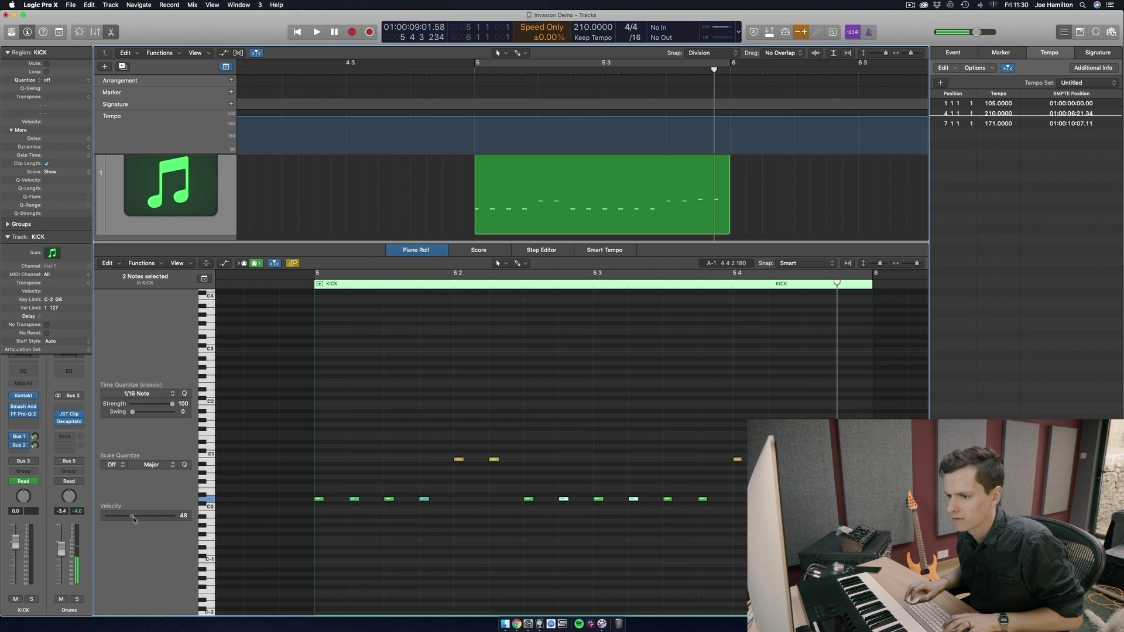
pyautogui.press('space')
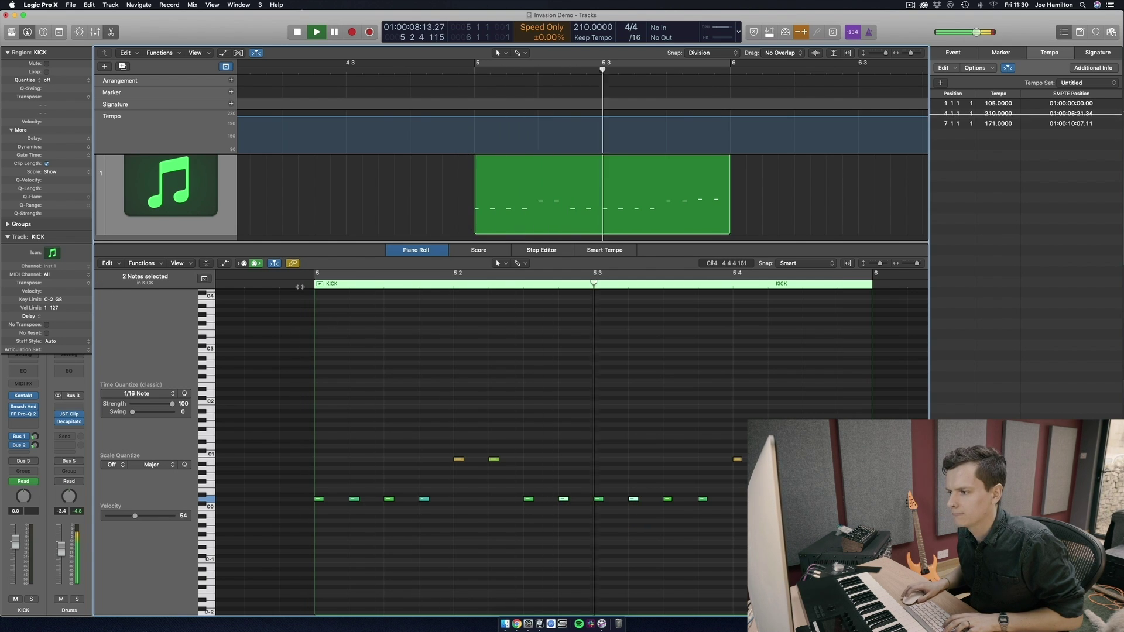
# Replay bar 5 from just before the KICK region and clear the note selection
pyautogui.press('space')
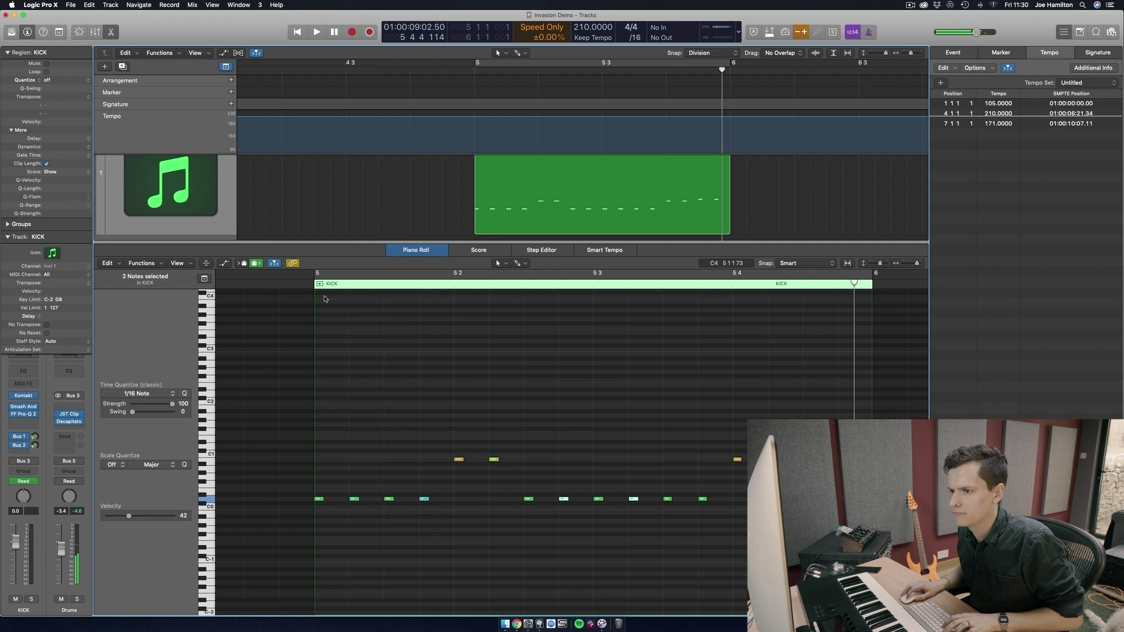
pyautogui.doubleClick(300, 277)
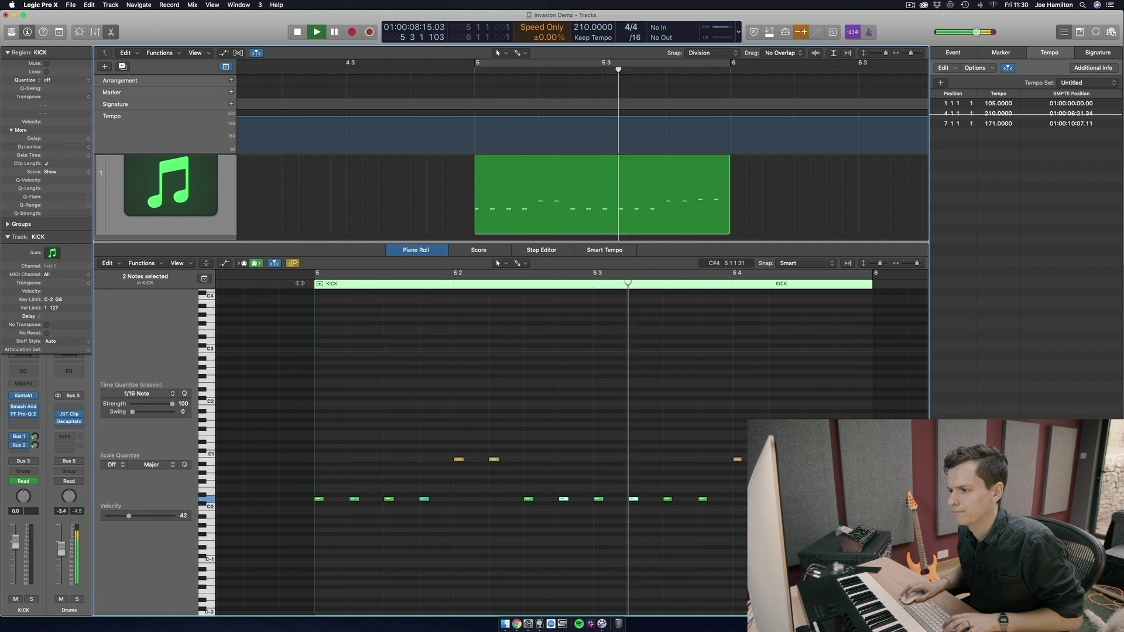
pyautogui.scroll(-5, 375, 319)
pyautogui.click(380, 326)
pyautogui.press('space')
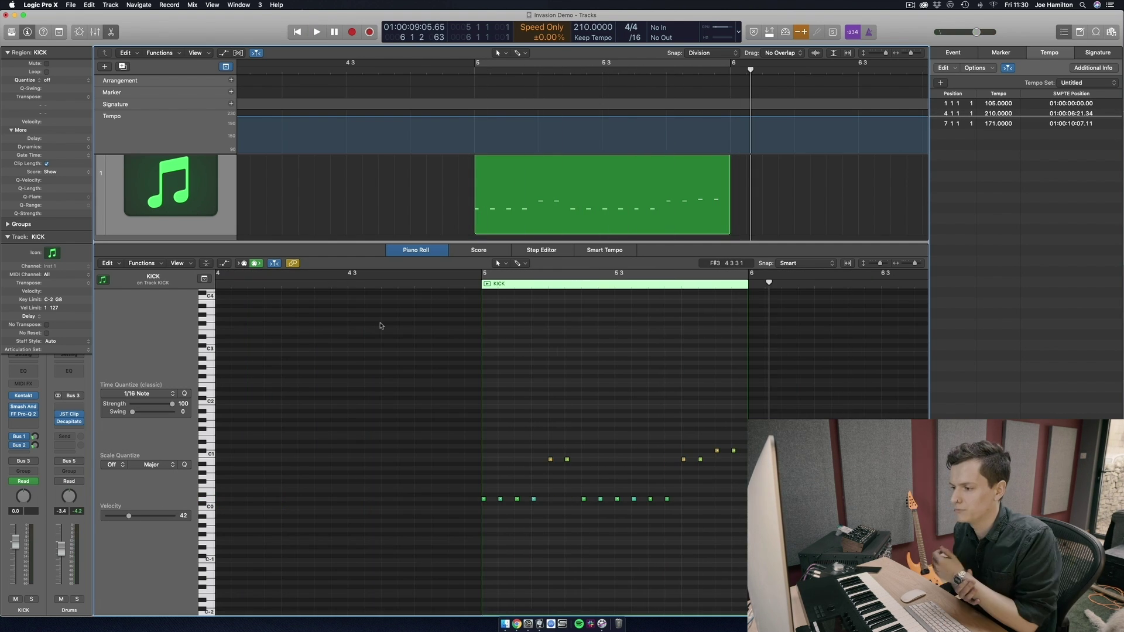
# View the velocities of all bar 5 notes in the Step Editor, then play the bar again from the Piano Roll
pyautogui.press('super+a')
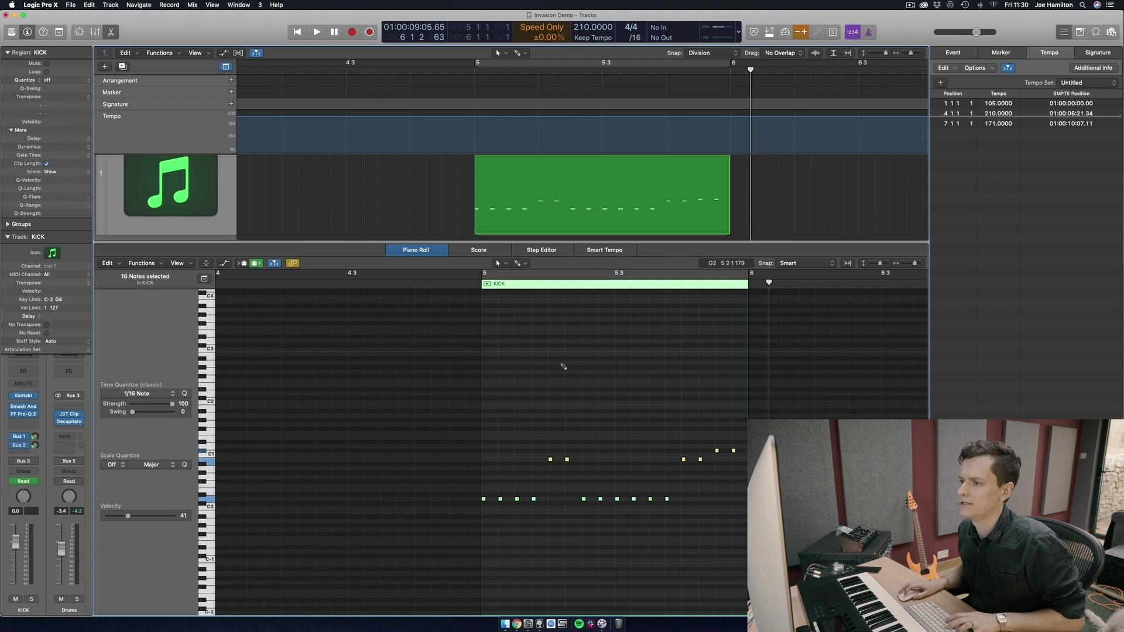
pyautogui.click(540, 251)
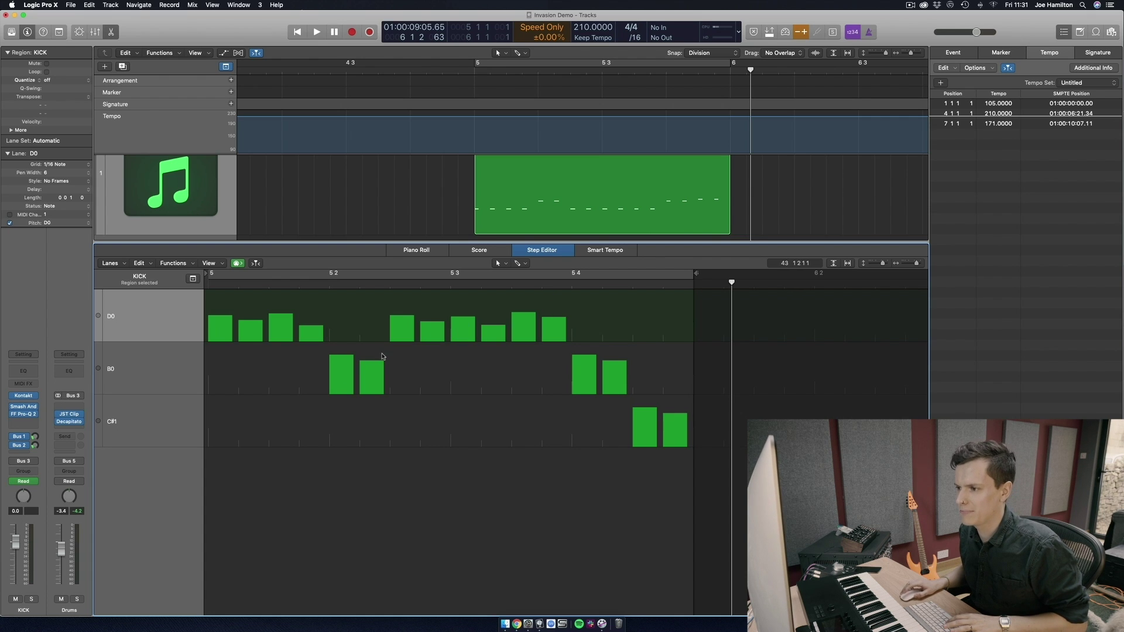
pyautogui.click(757, 234)
pyautogui.press('e')
pyautogui.doubleClick(655, 275)
pyautogui.press('space')
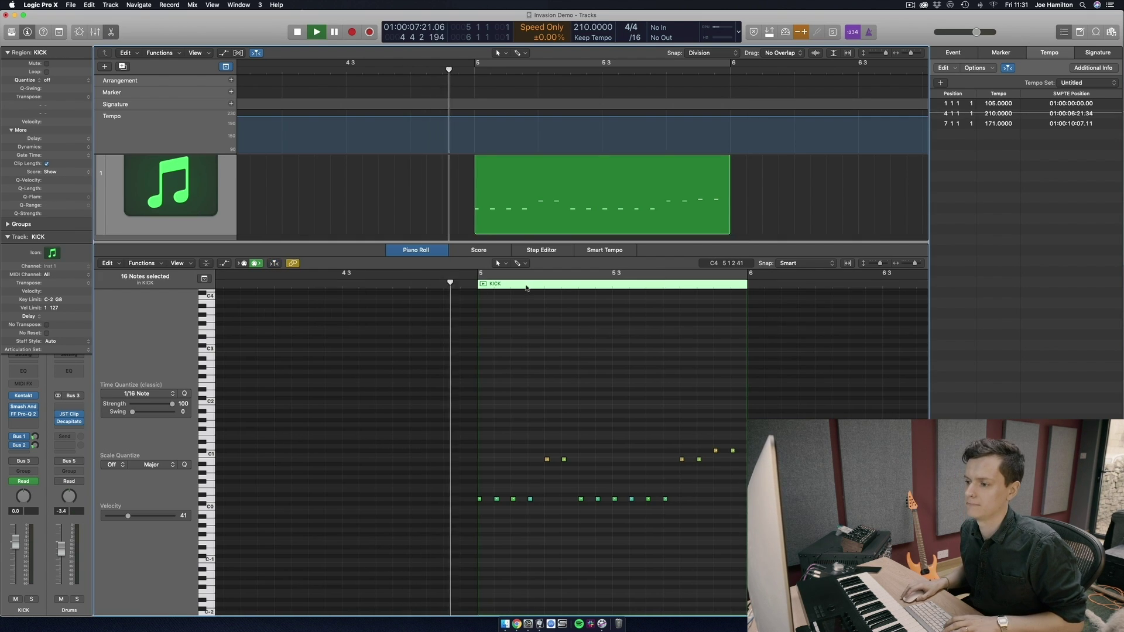
pyautogui.press('space')
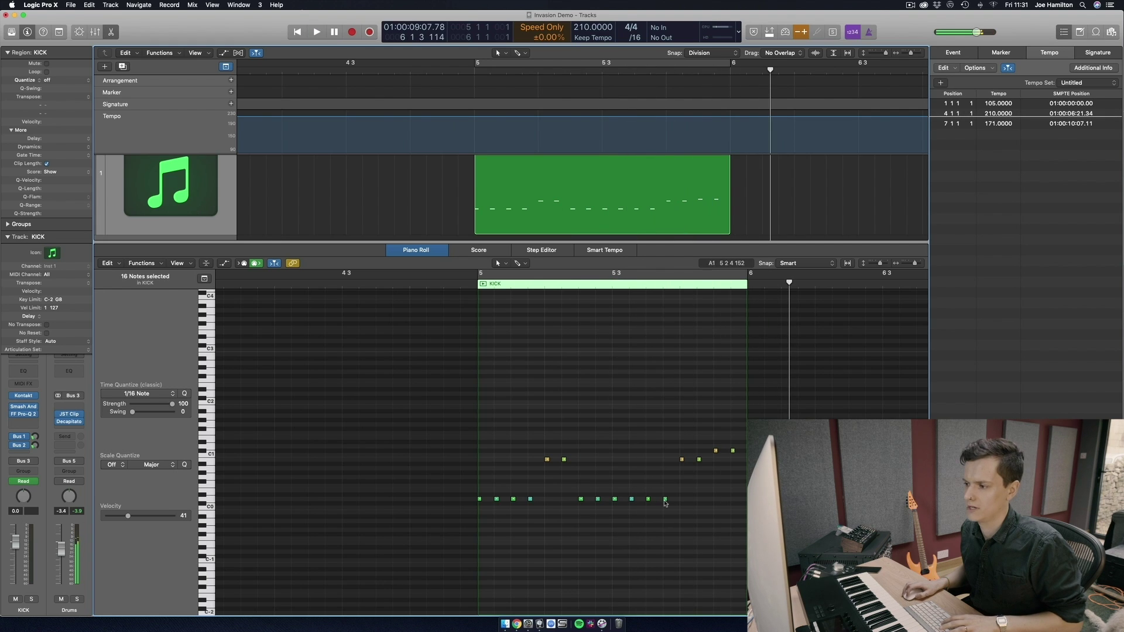
# Raise the velocities of all ten D0 notes together to a reading of 46 and replay bar 5
pyautogui.moveTo(719, 549); pyautogui.dragTo(452, 498)
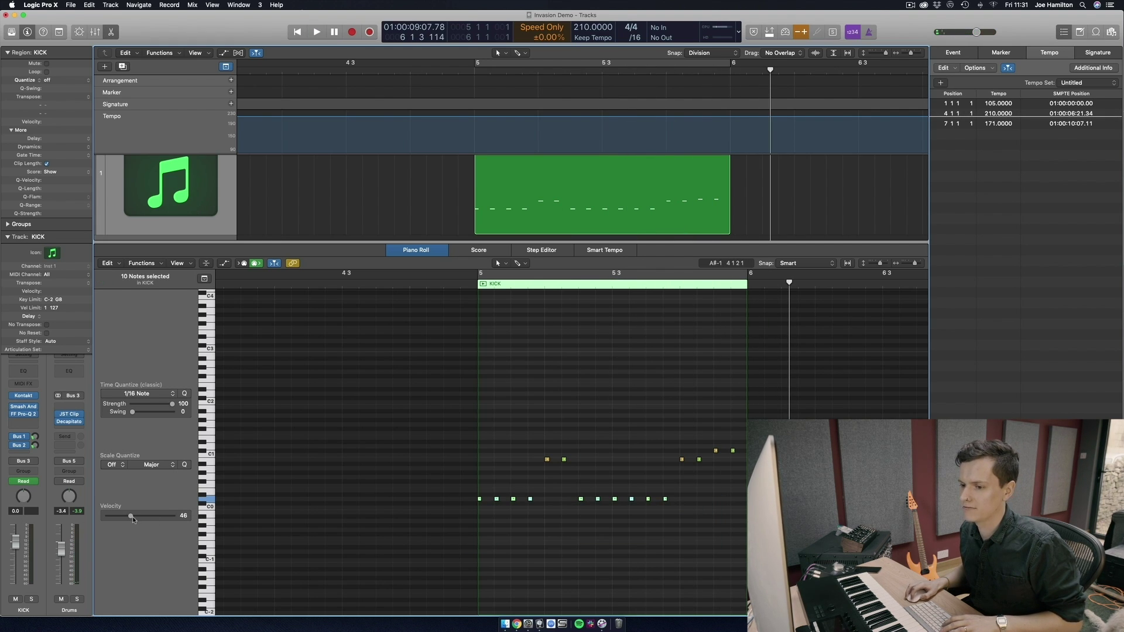
pyautogui.click(454, 296)
pyautogui.click(417, 285)
pyautogui.press('space')
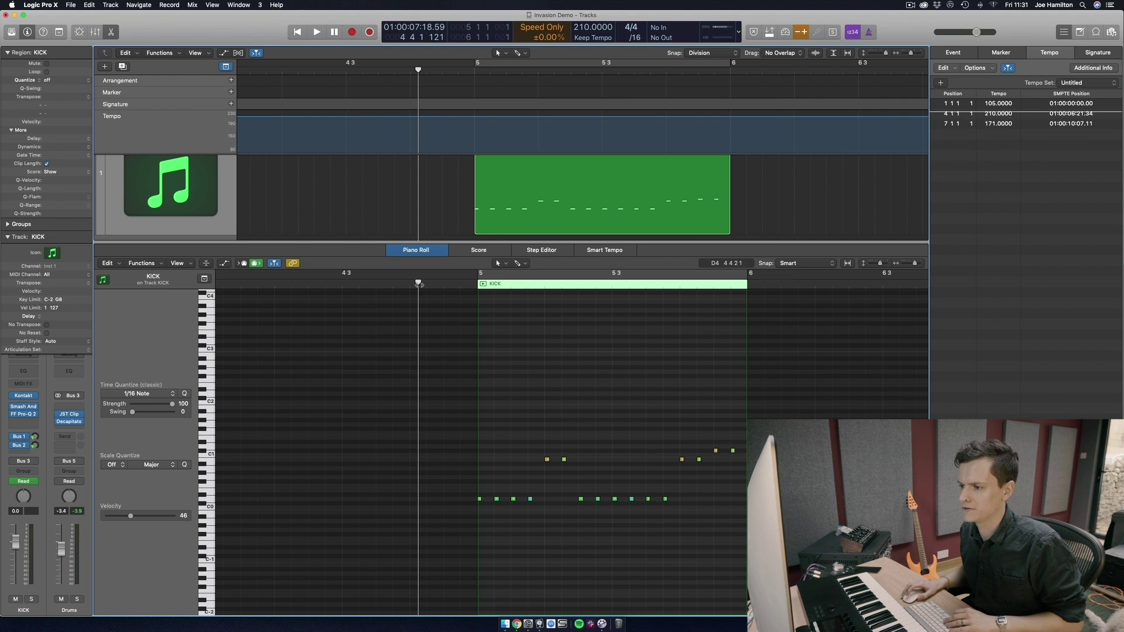
pyautogui.press('space')
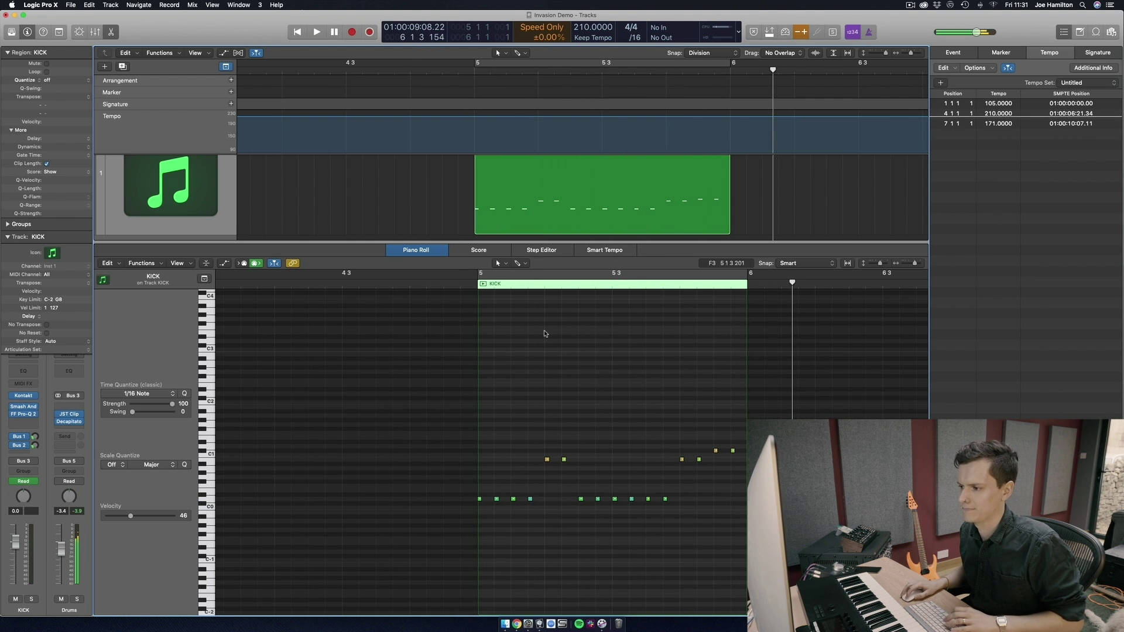
# Close the editor, select the KICK region at bar 8 and play it from its start
pyautogui.press('super+Left')
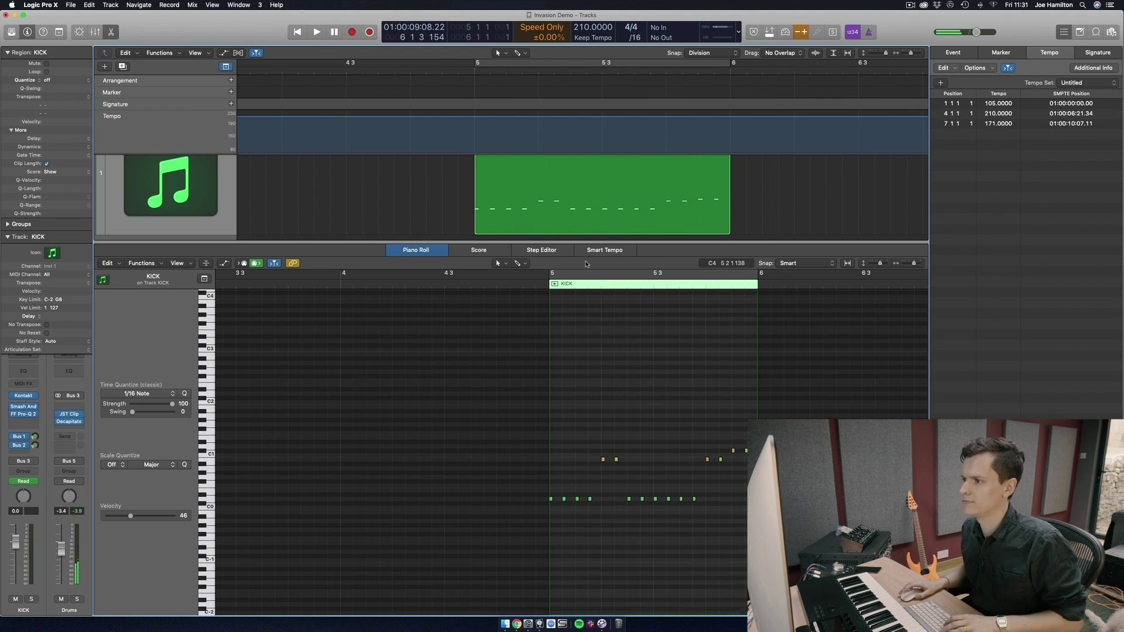
pyautogui.moveTo(600, 241); pyautogui.dragTo(591, 258)
pyautogui.press('e')
pyautogui.hscroll(10, 793, 248)
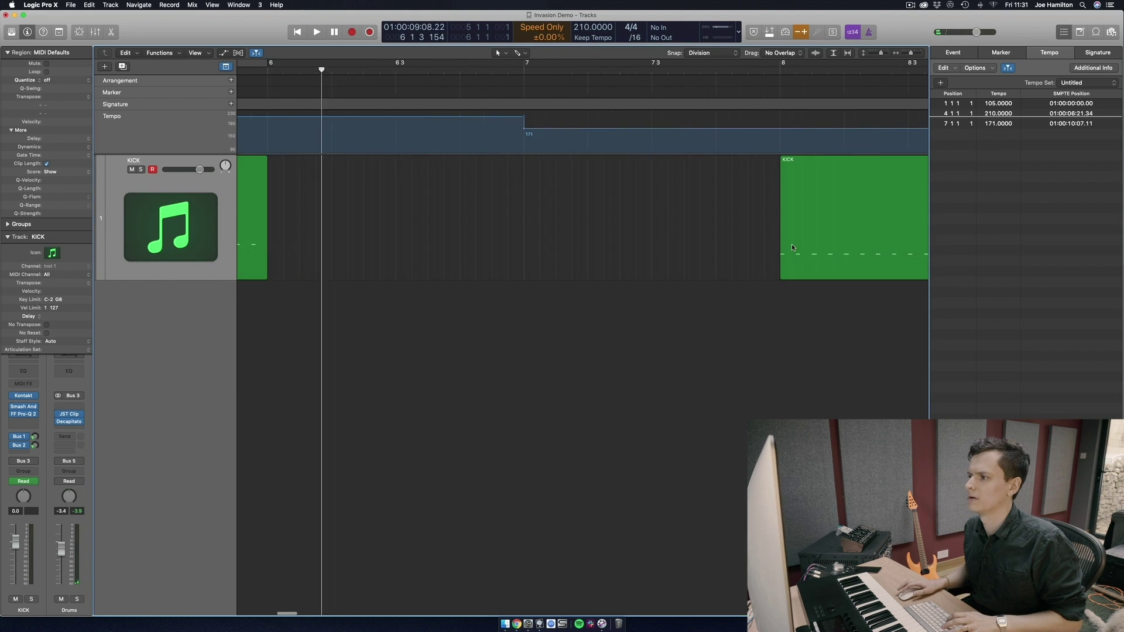
pyautogui.press('super+Left')
pyautogui.click(727, 227)
pyautogui.hotkey('shift', 'Home')
pyautogui.press('super+Right')
pyautogui.press('super+Right')
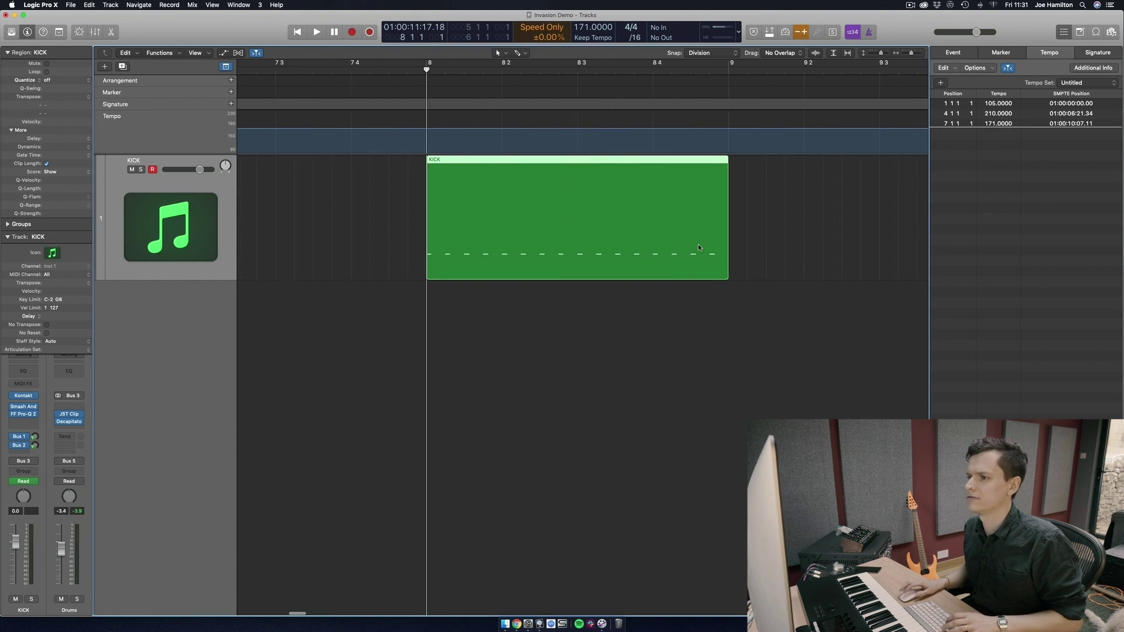
pyautogui.press('space')
pyautogui.press('space')
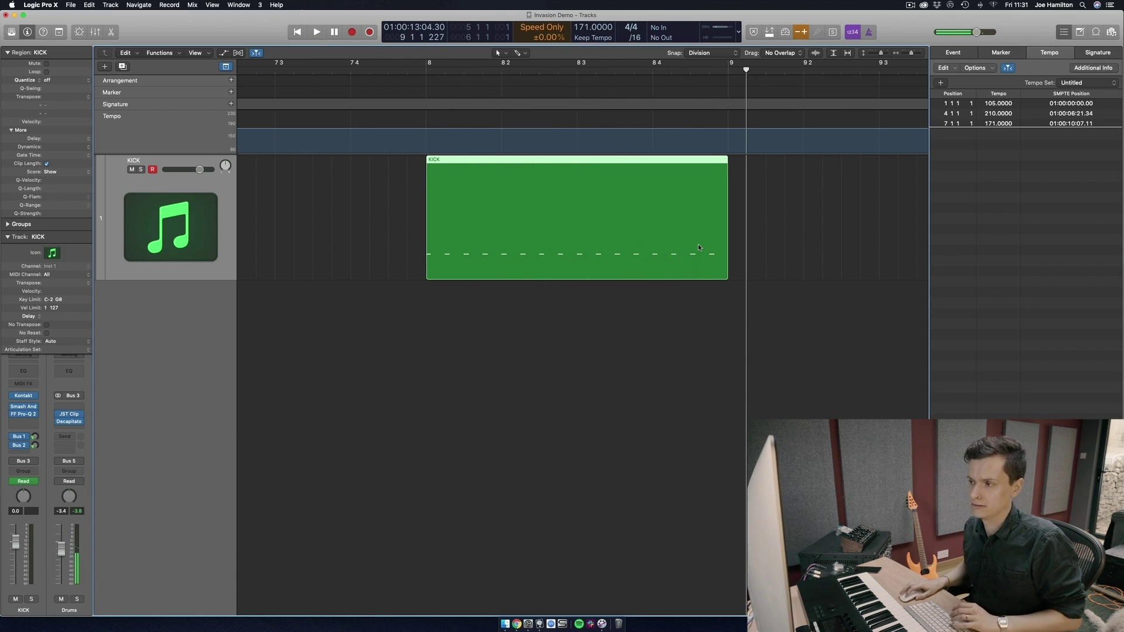
# Use the Line Tool in the Step Editor to ramp the sixteen D0 velocities in bar 8 from near zero to near maximum
pyautogui.doubleClick(698, 243)
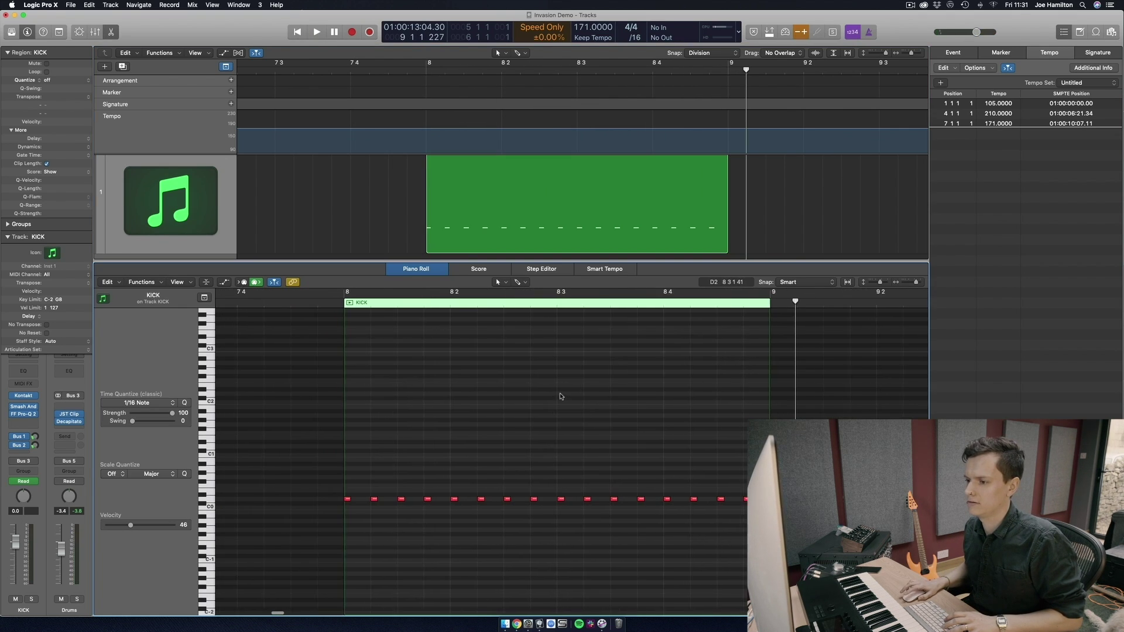
pyautogui.press('super+a')
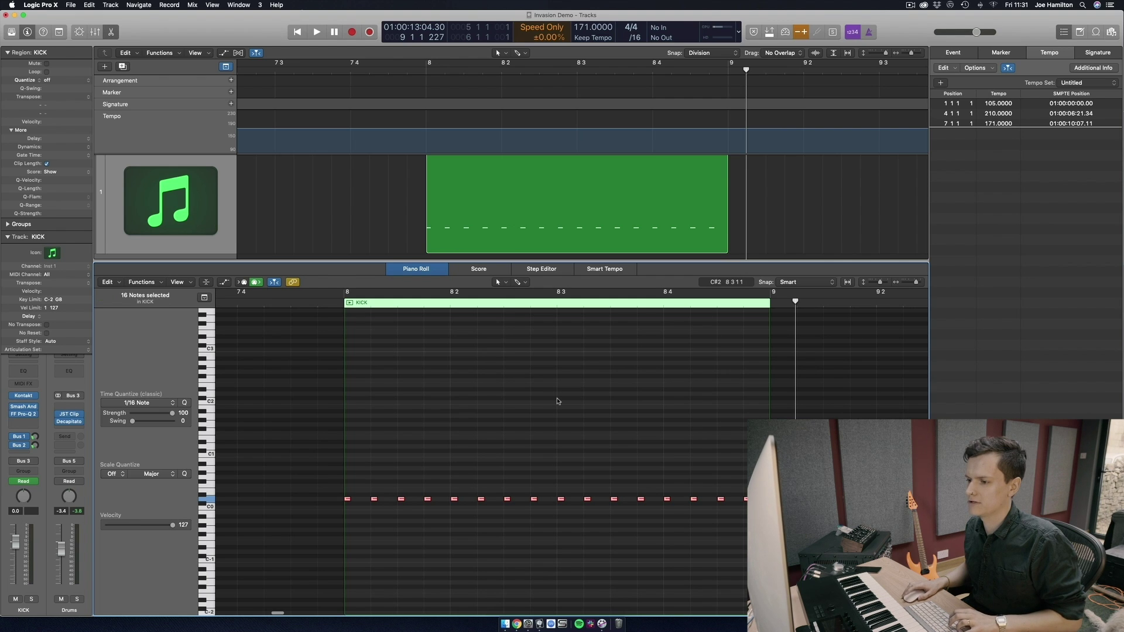
pyautogui.click(542, 269)
pyautogui.click(505, 283)
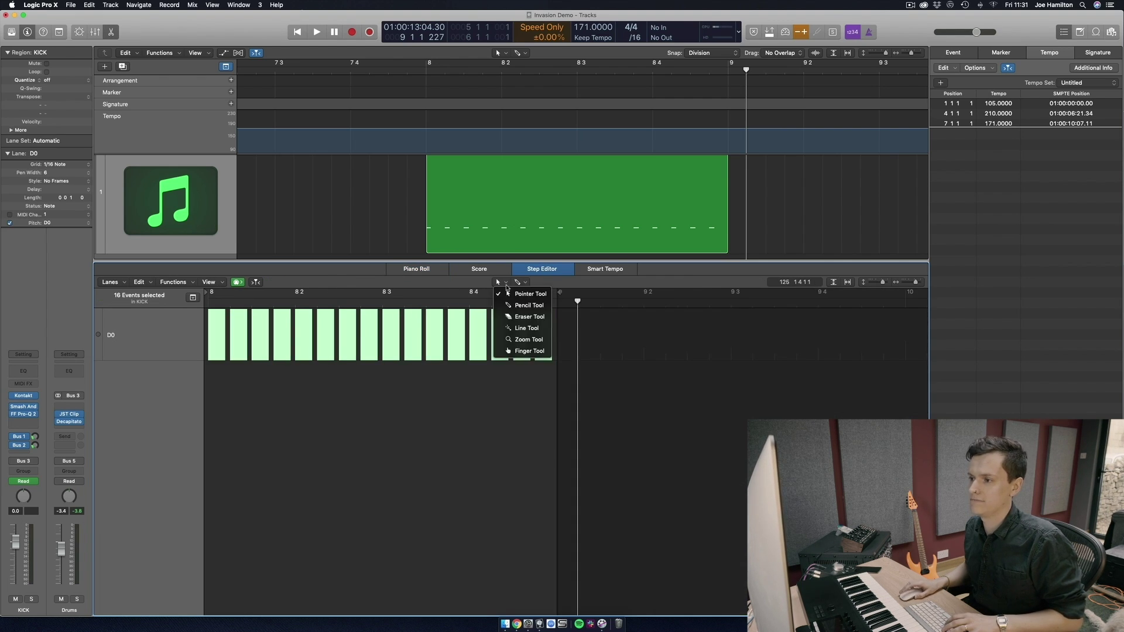
pyautogui.click(527, 328)
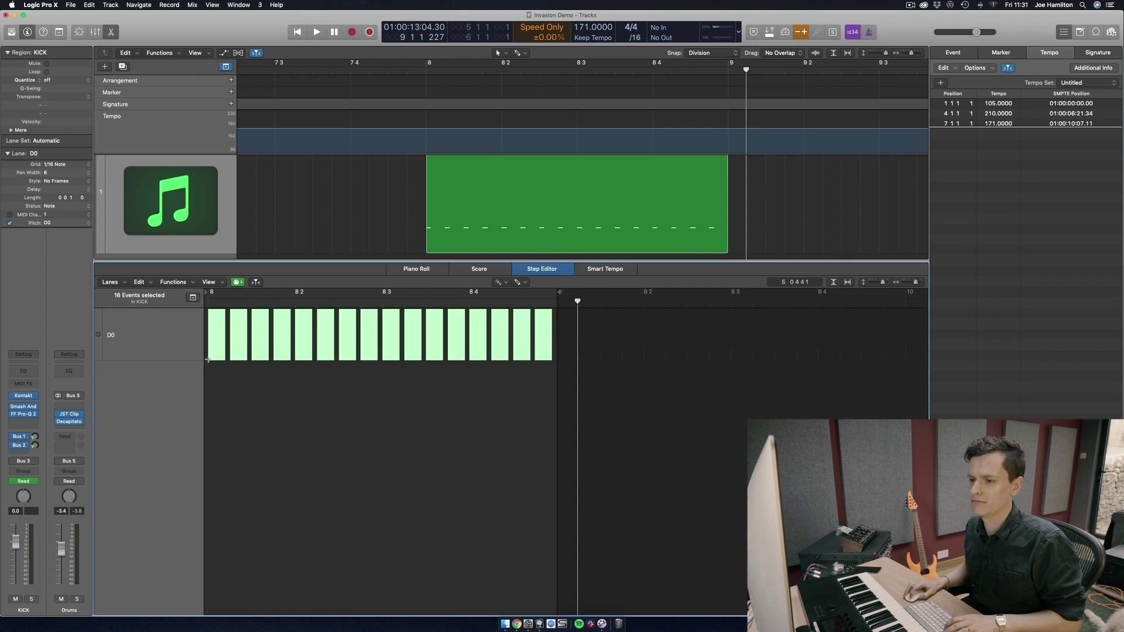
pyautogui.moveTo(207, 360); pyautogui.dragTo(568, 307)
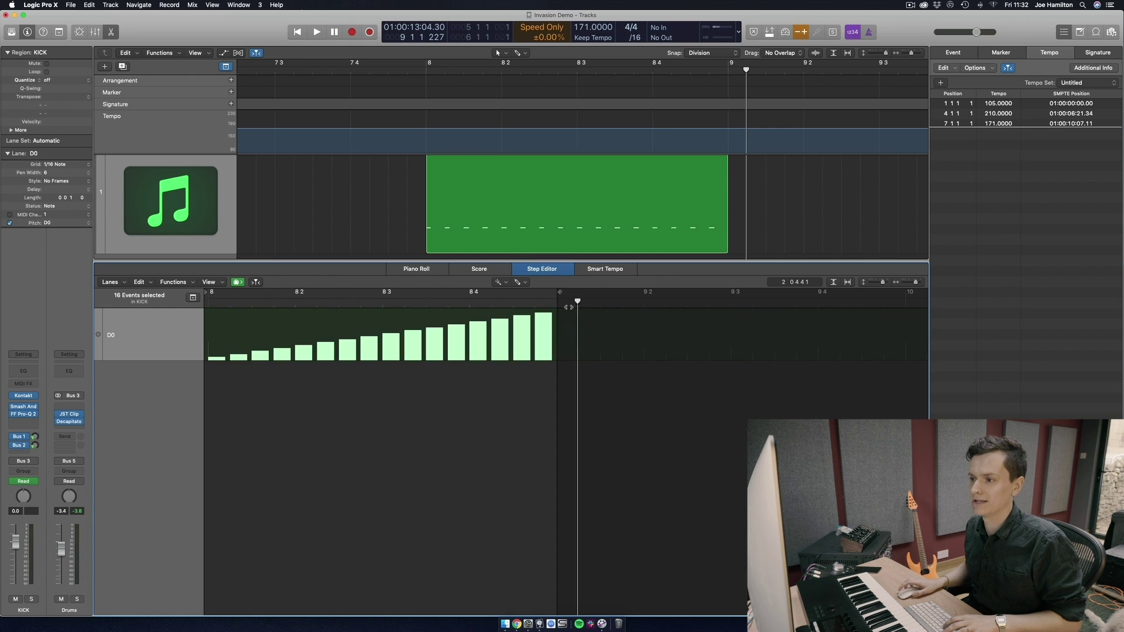
# Close the editor and play the bar 8 region to hear the velocity ramp
pyautogui.click(353, 195)
pyautogui.press('e')
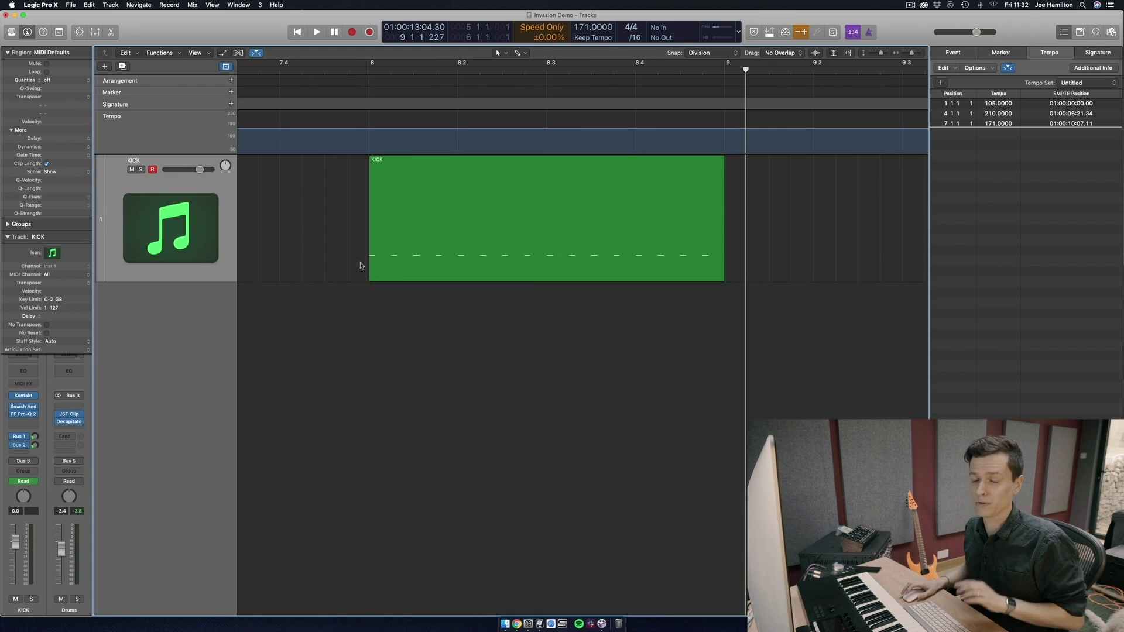
pyautogui.hscroll(-2, 348, 198)
pyautogui.press('space')
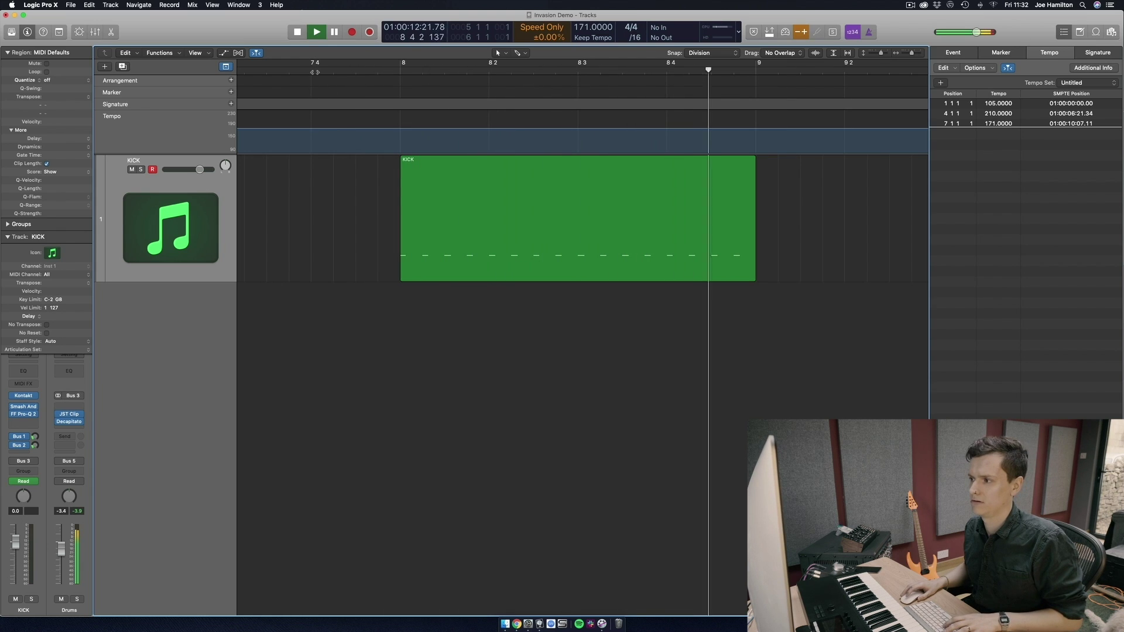
pyautogui.press('space')
# Redraw the bar 8 velocities freehand with the Pencil Tool as an uneven rise ending at about 108, and replay the region
pyautogui.press('e')
pyautogui.click(501, 284)
pyautogui.click(507, 297)
pyautogui.click(521, 283)
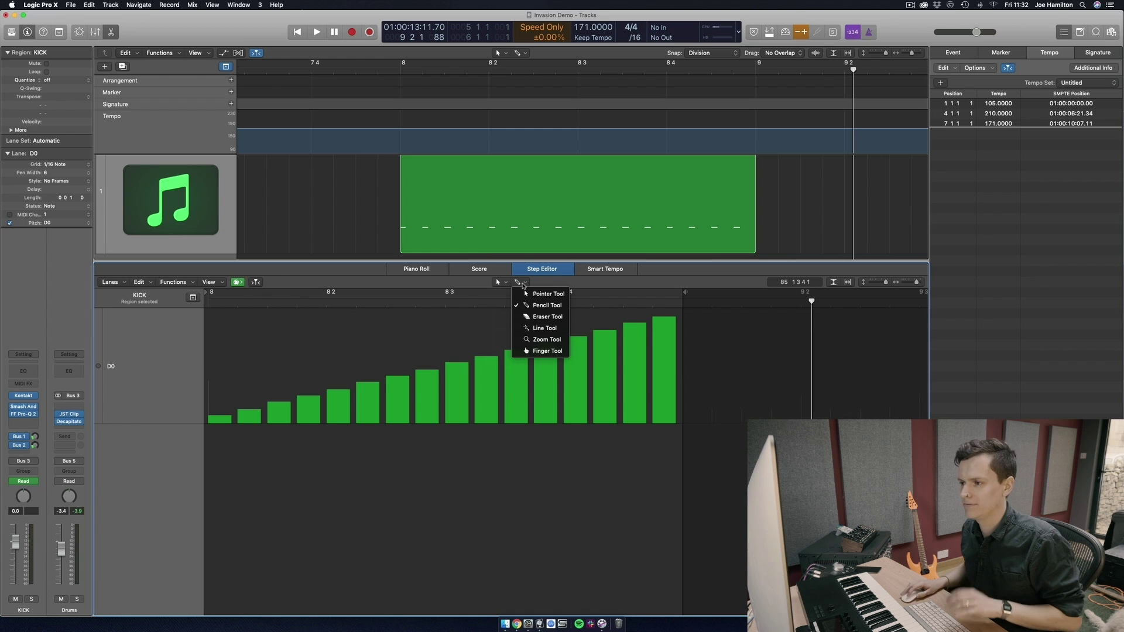
pyautogui.click(643, 284)
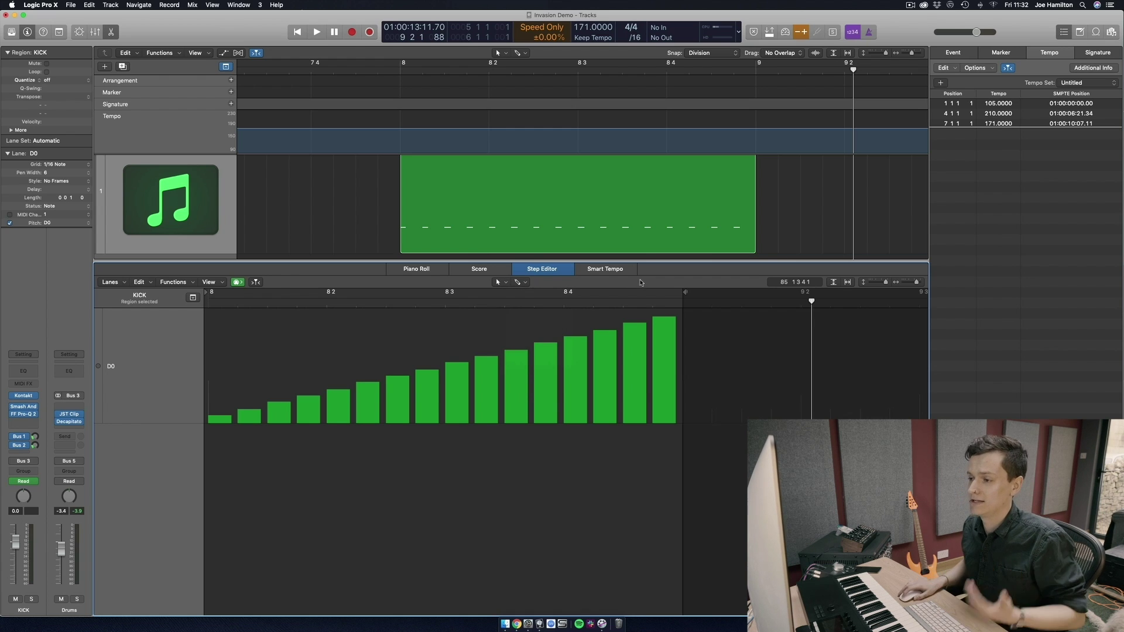
pyautogui.click(526, 283)
pyautogui.click(545, 306)
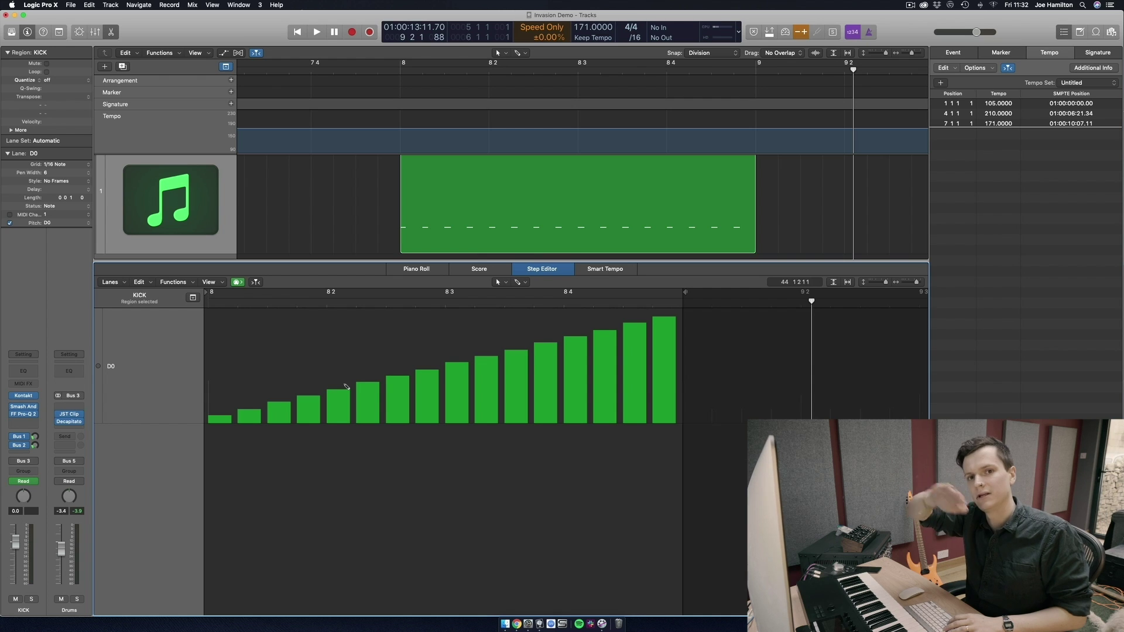
pyautogui.moveTo(215, 419)
pyautogui.mouseDown()
pyautogui.moveTo(308, 390)
pyautogui.moveTo(669, 328)
pyautogui.mouseUp()
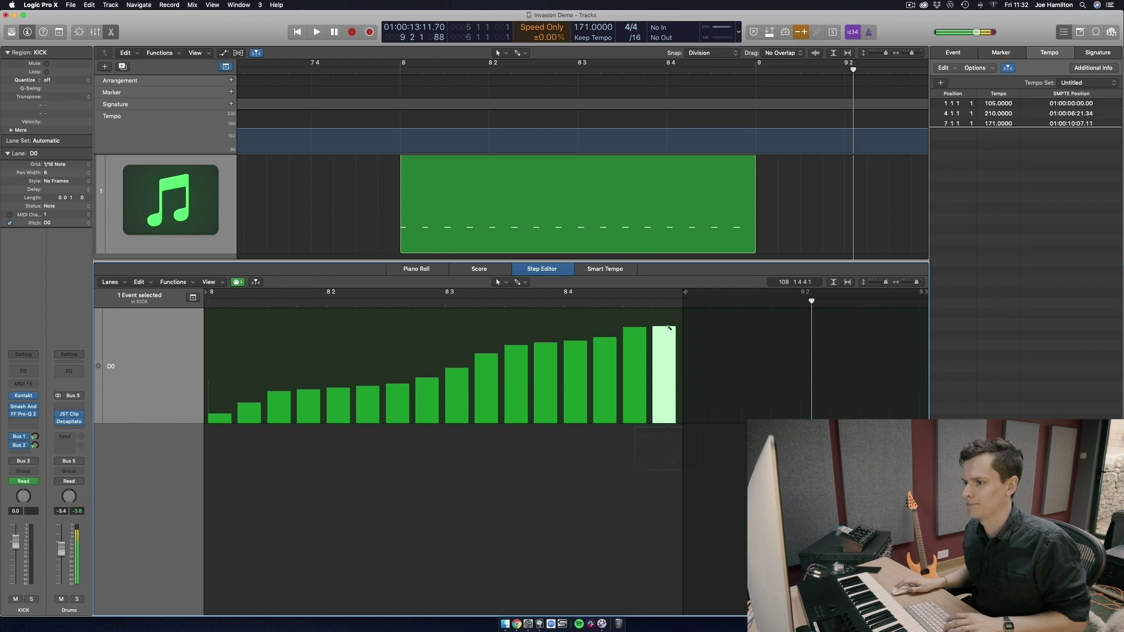
pyautogui.press('space')
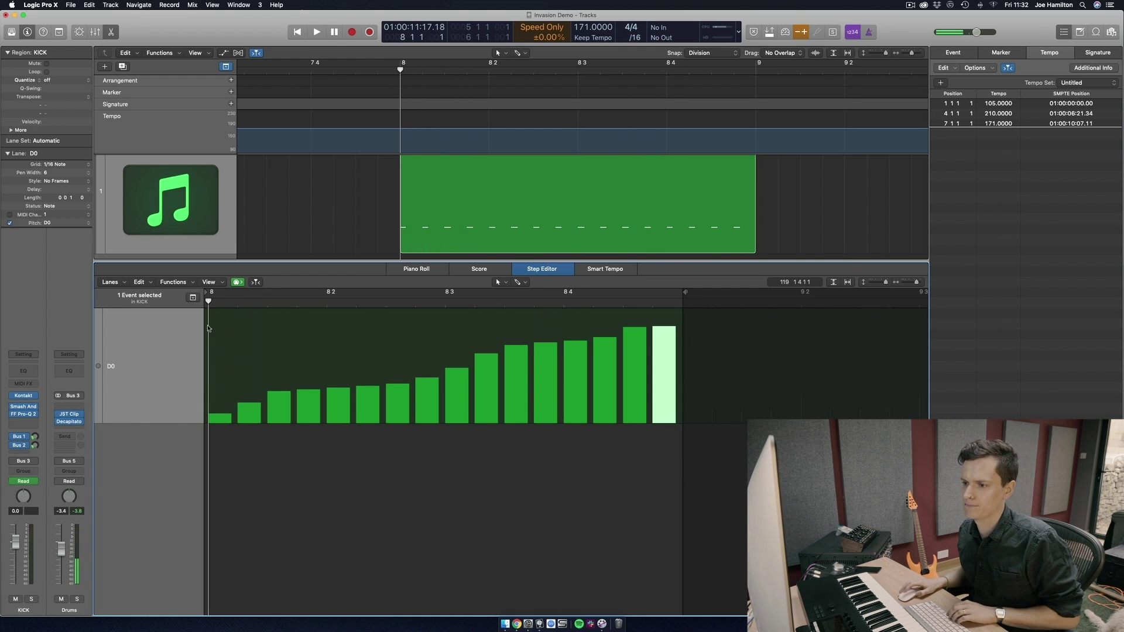
pyautogui.press('space')
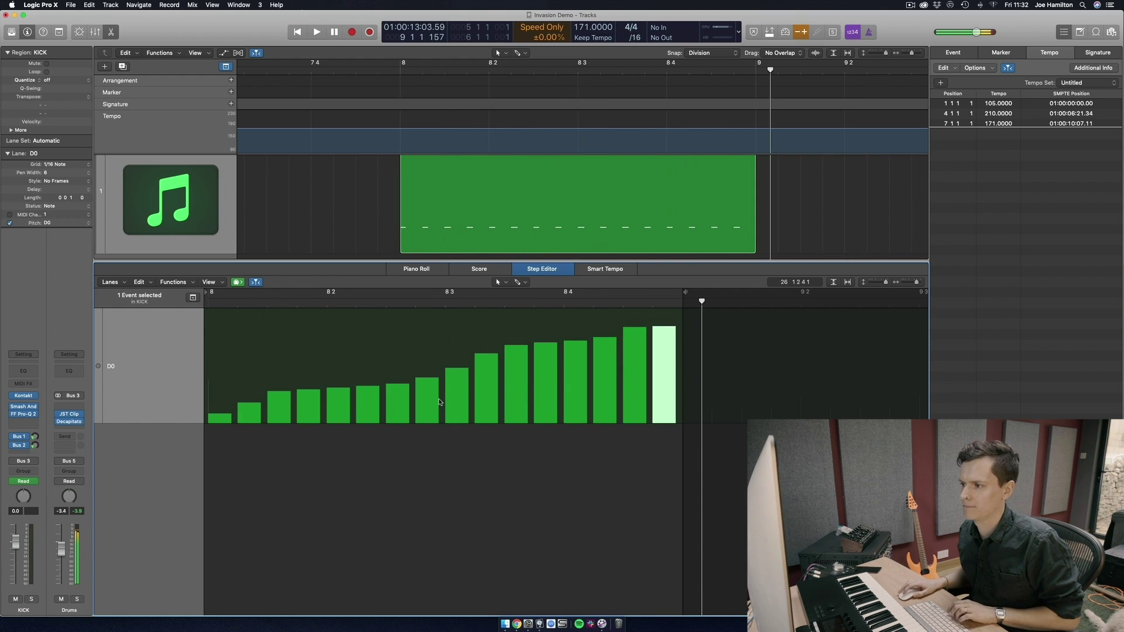
# Lower the velocities of all bar 8 notes together in the Piano Roll so the first note is at 7, and play the region
pyautogui.doubleClick(695, 216)
pyautogui.press('super+a')
pyautogui.click(367, 519)
pyautogui.click(748, 499)
pyautogui.moveTo(775, 548); pyautogui.dragTo(277, 435)
pyautogui.moveTo(133, 525); pyautogui.dragTo(112, 525)
pyautogui.click(368, 401)
pyautogui.press('space')
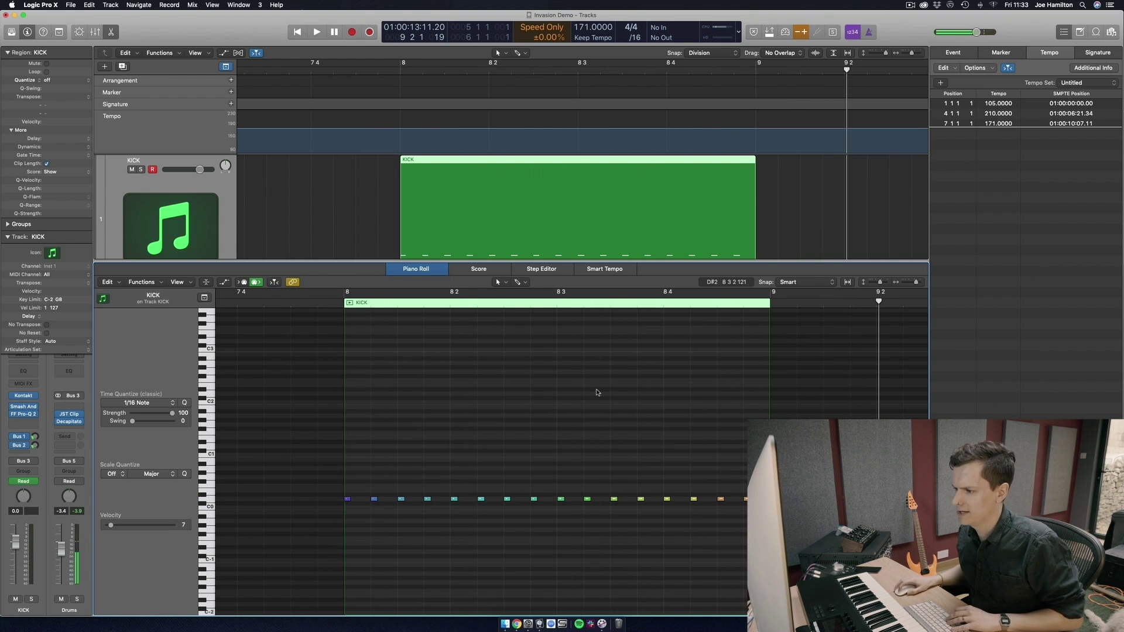
# Replay bar 8 and select its twelfth to fourteenth D0 notes to check their velocity
pyautogui.moveTo(589, 453); pyautogui.dragTo(691, 534)
pyautogui.click(647, 446)
pyautogui.click(488, 303)
pyautogui.moveTo(709, 491); pyautogui.dragTo(651, 515)
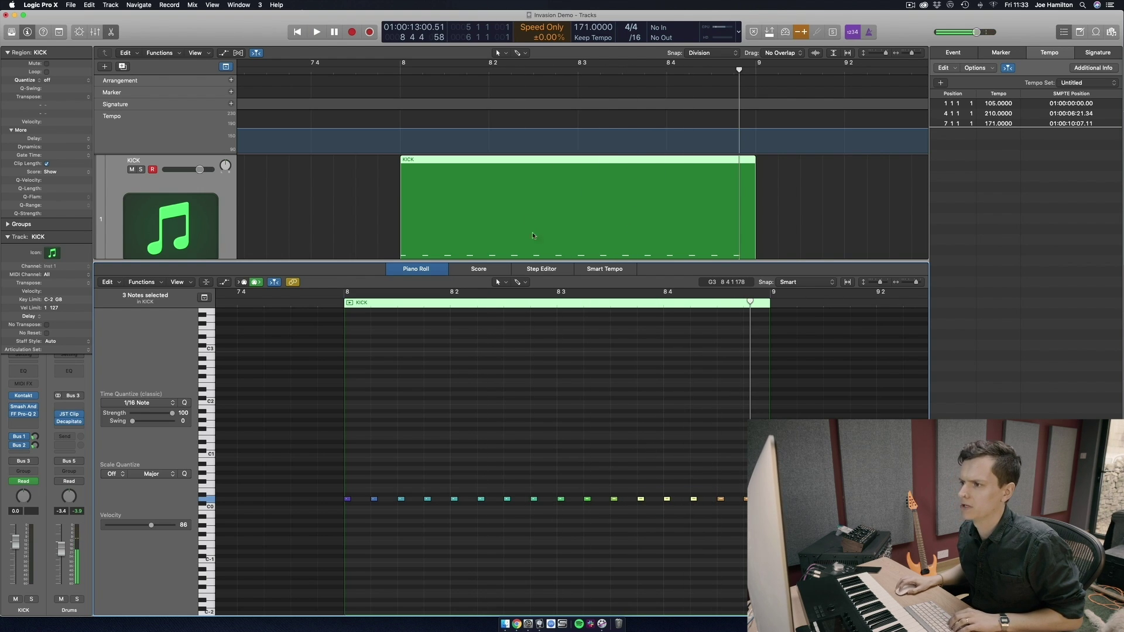
# Redraw the eleventh to fourteenth D0 notes slightly lower in the Step Editor and replay bar 8
pyautogui.click(542, 269)
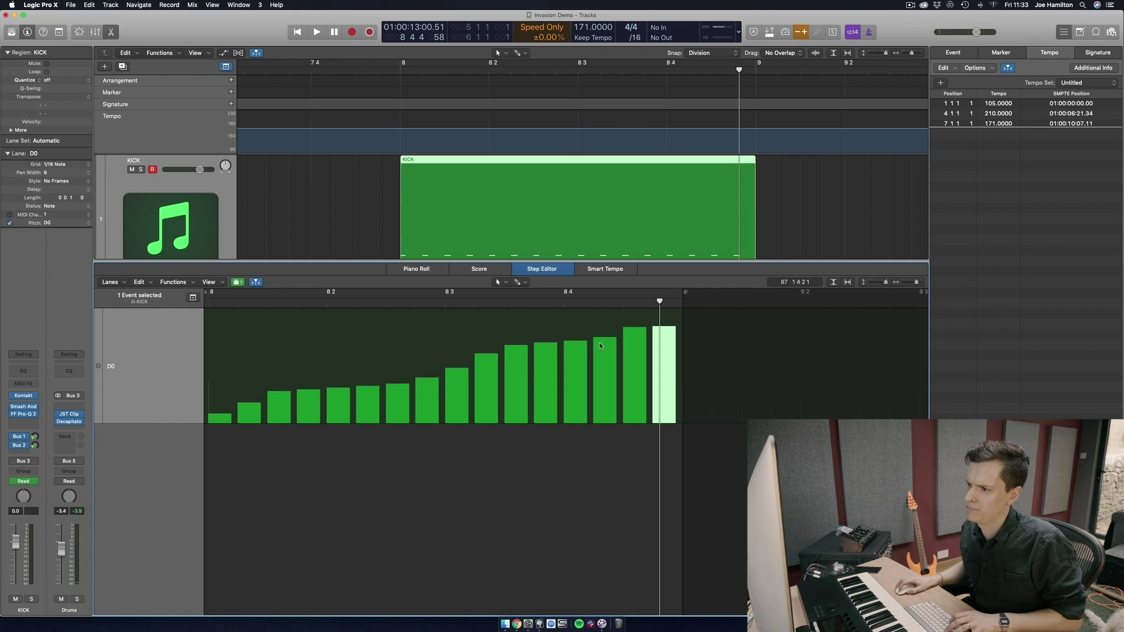
pyautogui.moveTo(508, 356); pyautogui.dragTo(605, 350)
pyautogui.click(287, 301)
pyautogui.press('space')
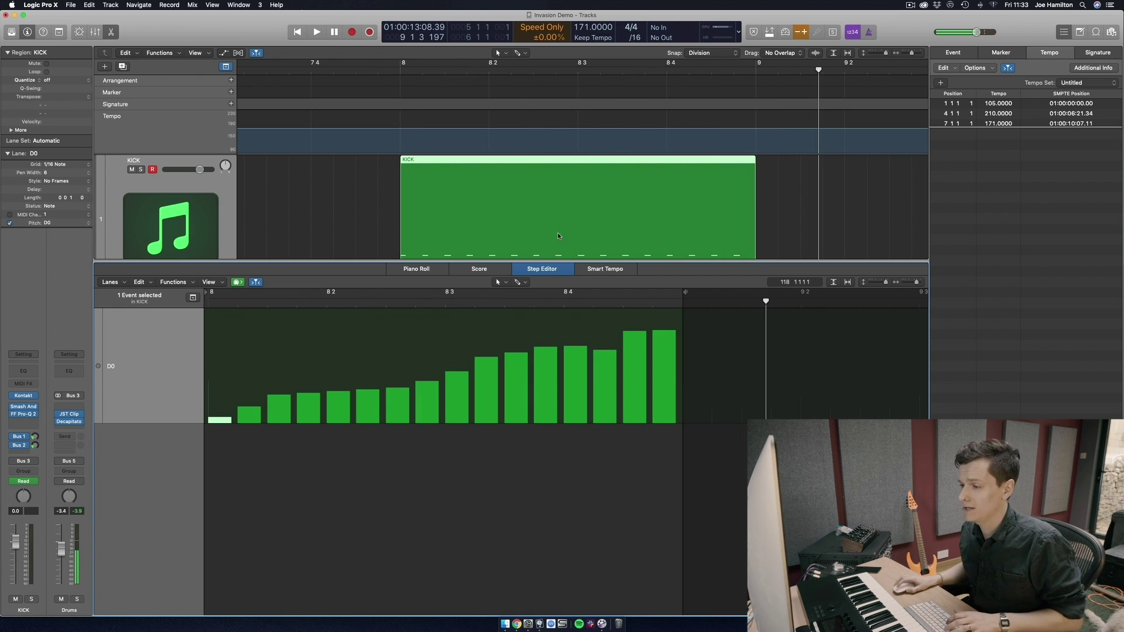
# Set the thirteenth D0 note's velocity to 80 and lower the tenth to twelfth notes, replaying bar 8 between changes
pyautogui.click(577, 352)
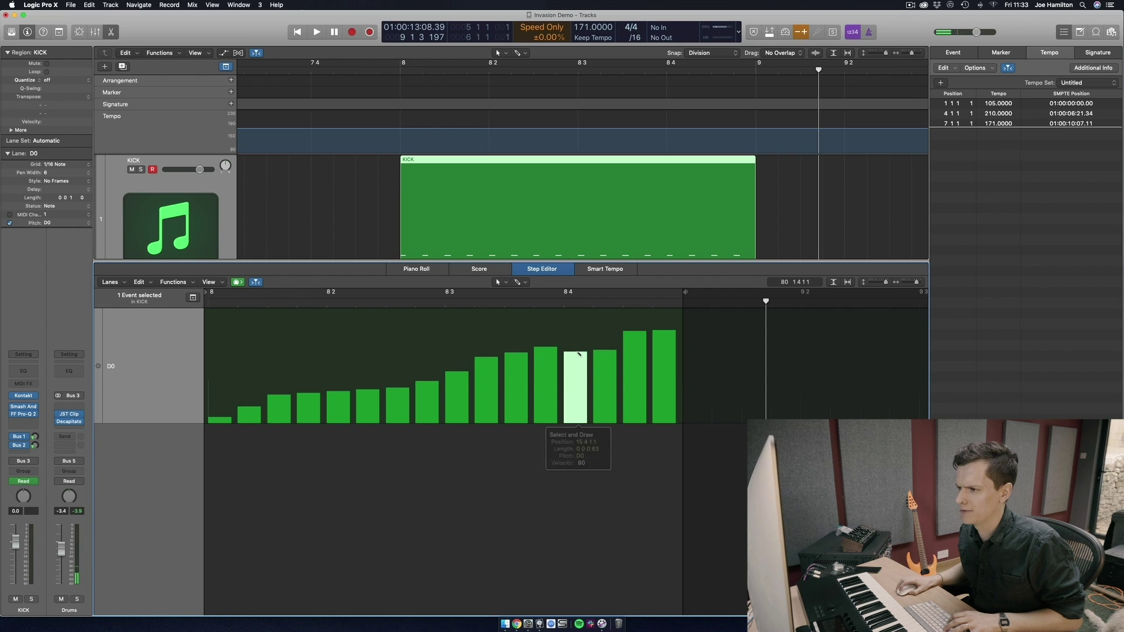
pyautogui.moveTo(257, 302); pyautogui.dragTo(186, 308)
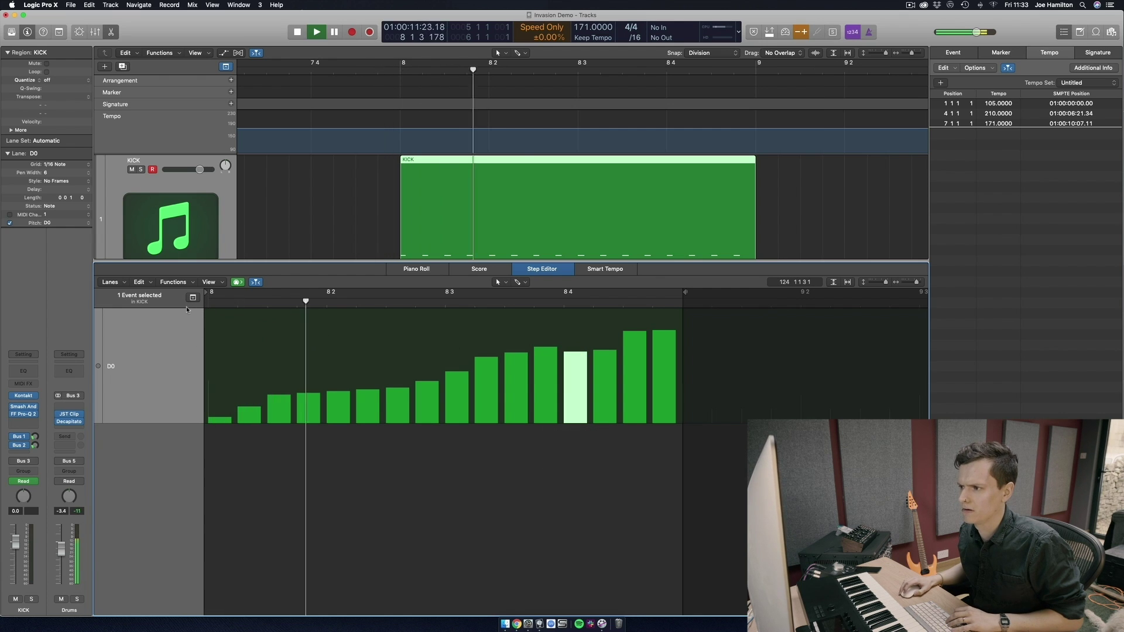
pyautogui.press('Left')
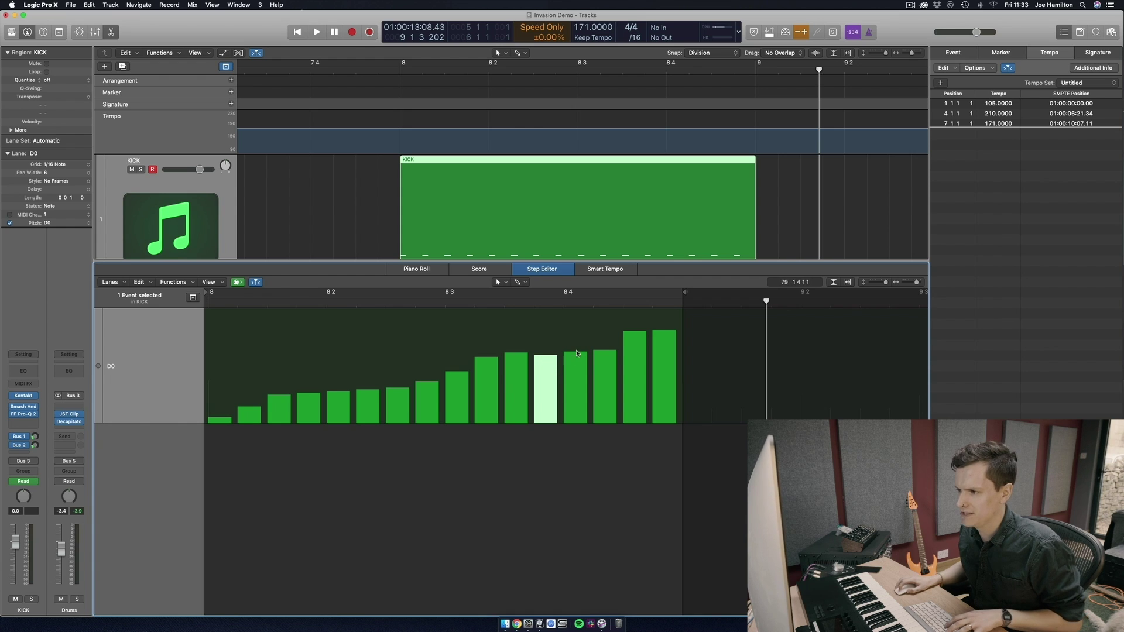
pyautogui.moveTo(480, 373); pyautogui.dragTo(516, 362)
pyautogui.click(275, 311)
pyautogui.press('space')
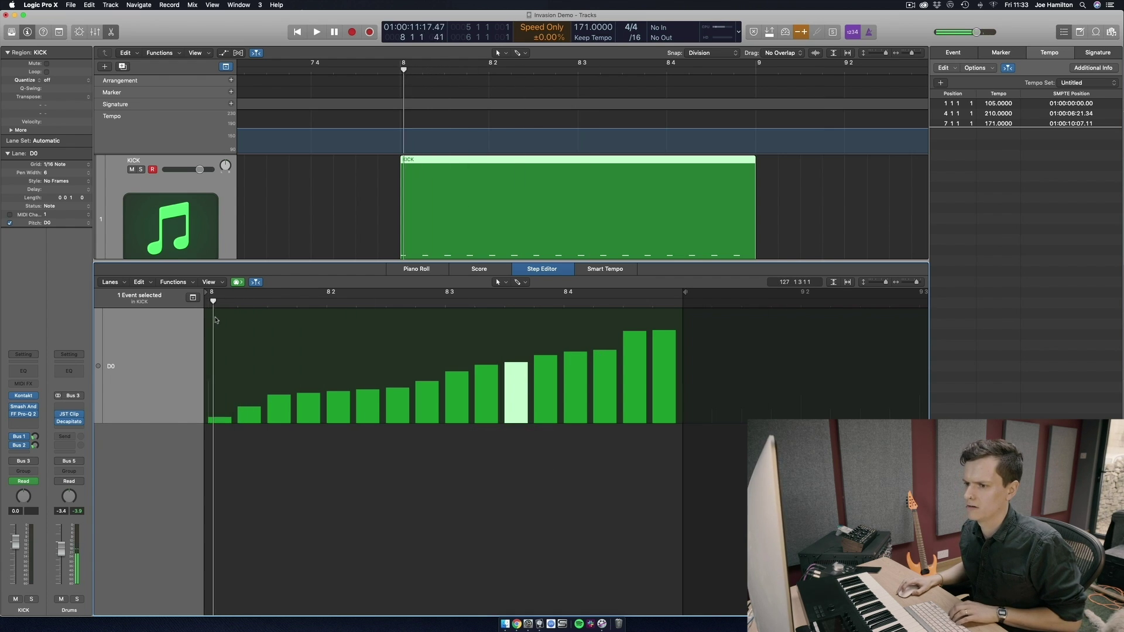
# Lower the fifteenth D0 note slightly and raise the sixteenth a little in the Step Editor, replaying bar 8 around the changes
pyautogui.press('space')
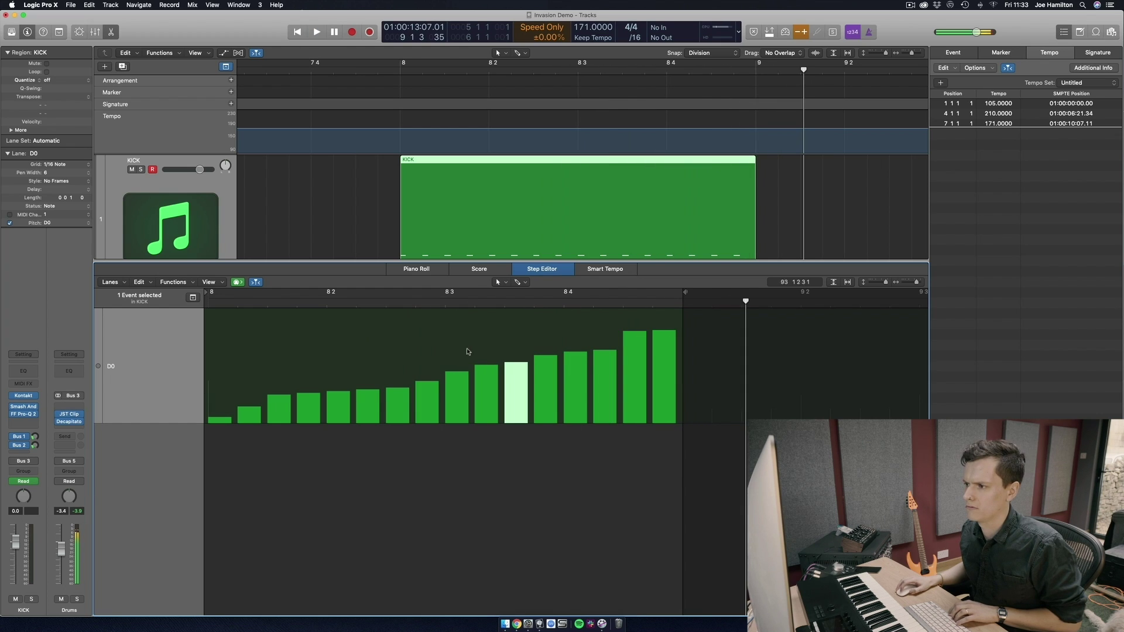
pyautogui.moveTo(633, 337); pyautogui.dragTo(633, 342)
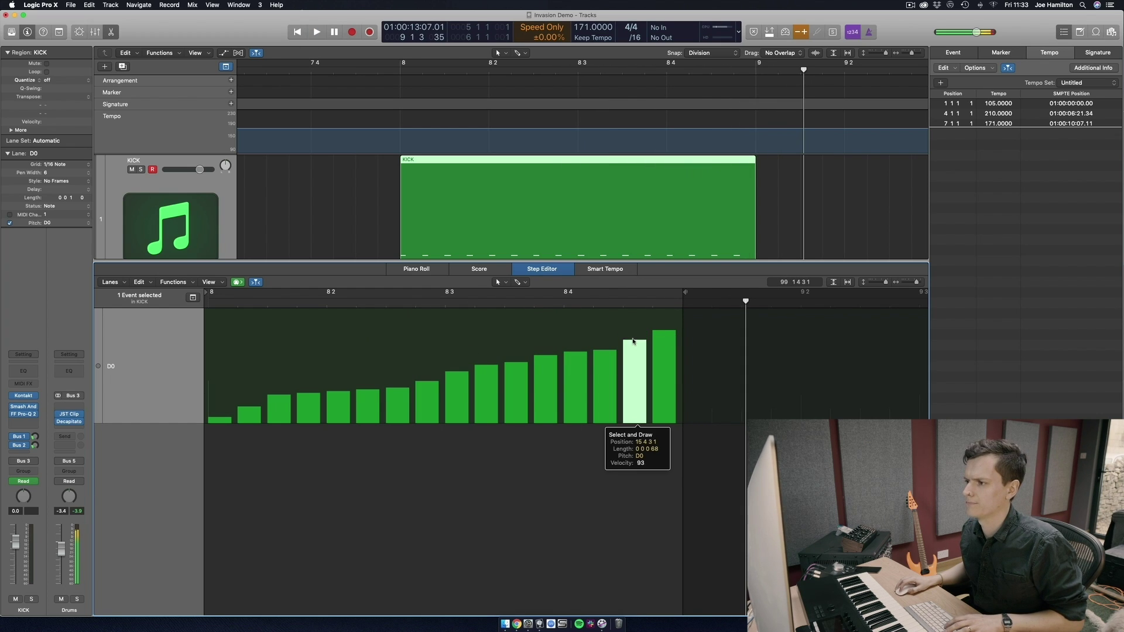
pyautogui.click(248, 301)
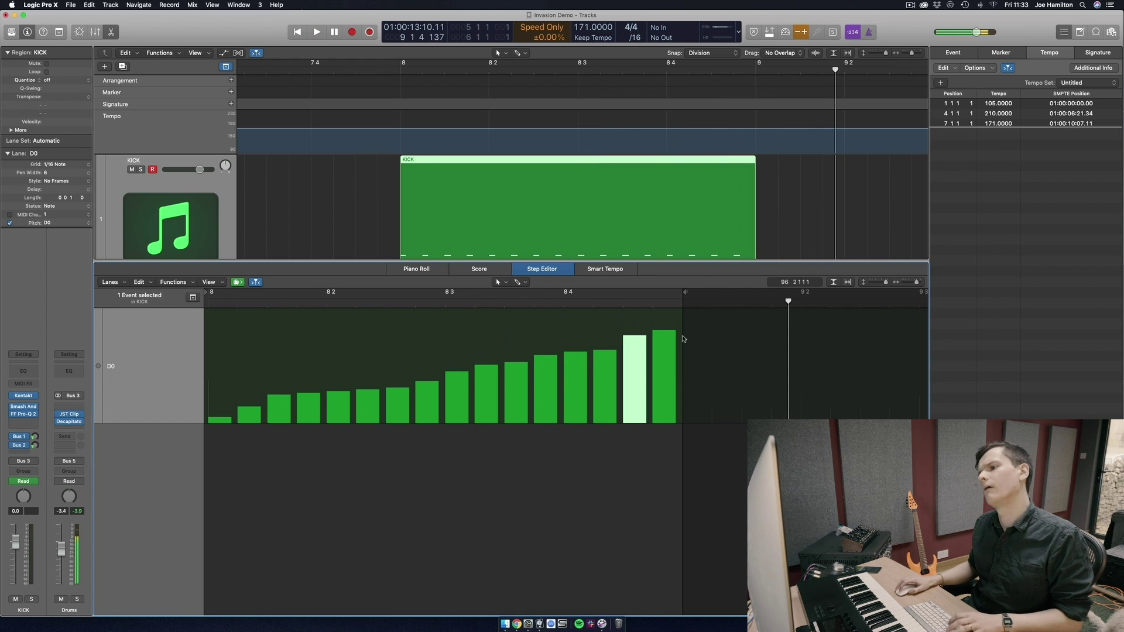
pyautogui.moveTo(664, 331); pyautogui.dragTo(664, 327)
pyautogui.press('space')
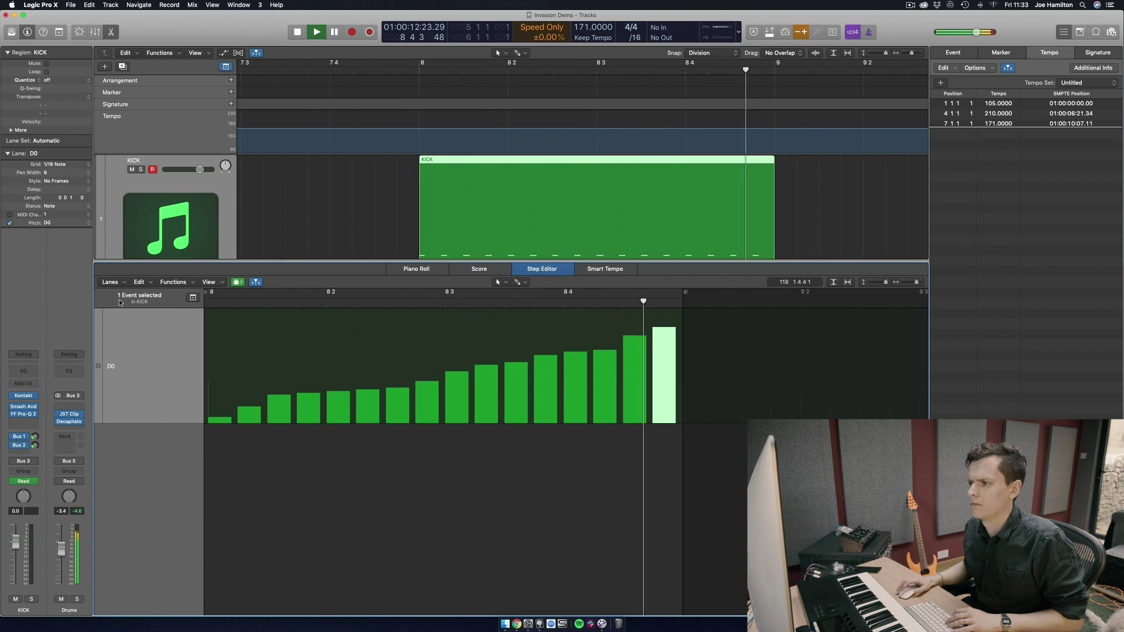
pyautogui.press('space')
# Check the bar 8 notes in the Piano Roll, return to the Step Editor and replay the bar from just before its start
pyautogui.press('p')
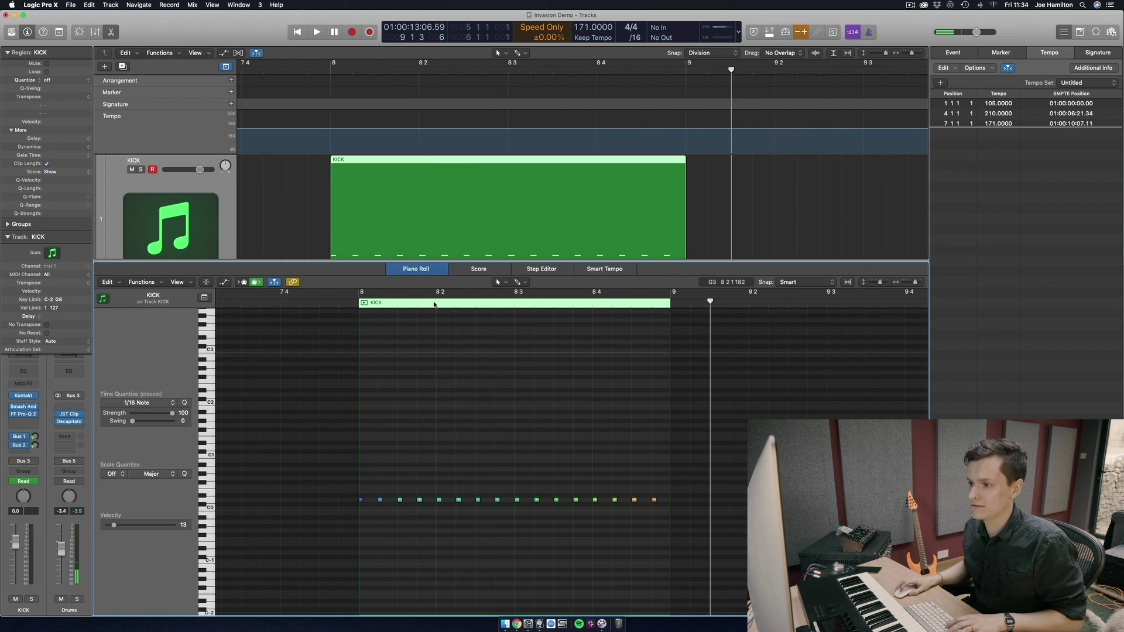
pyautogui.click(492, 274)
pyautogui.click(546, 269)
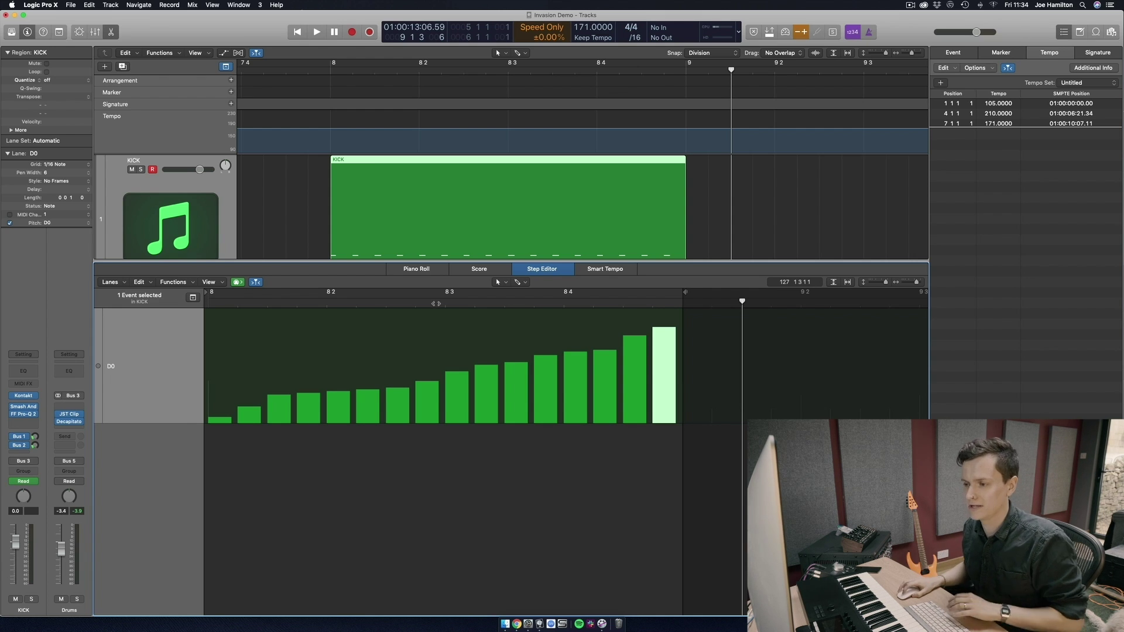
pyautogui.moveTo(435, 303); pyautogui.dragTo(95, 301)
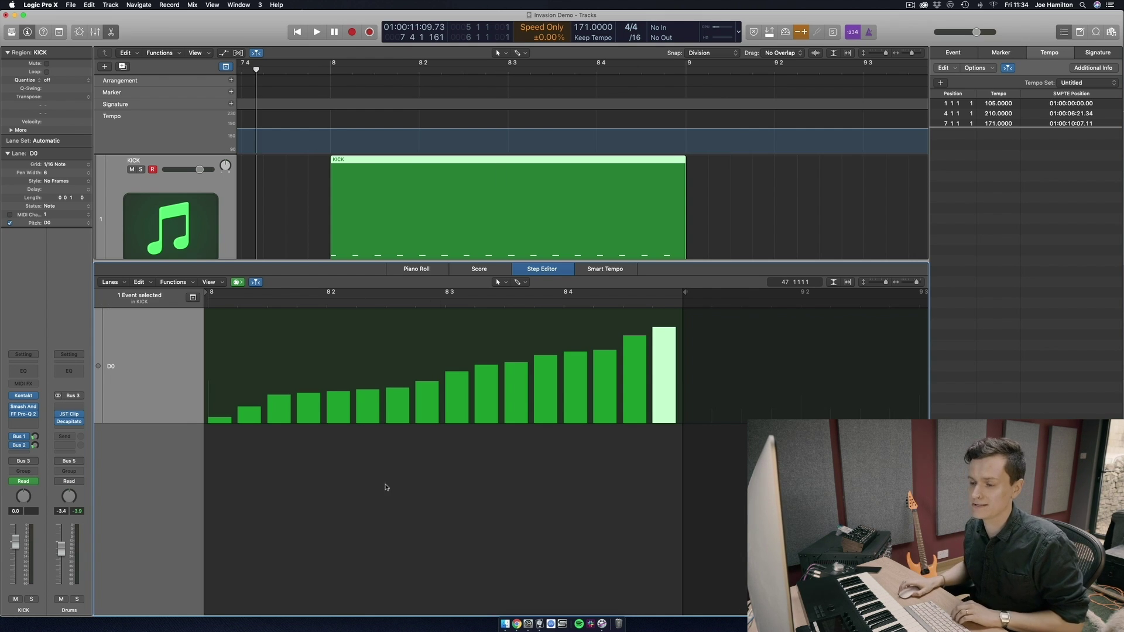
pyautogui.press('space')
pyautogui.press('space')
# Show the bar 8 KICK region in the Piano Roll and play the track from the beginning, following playback to bar 8
pyautogui.doubleClick(661, 209)
pyautogui.click(542, 269)
pyautogui.click(404, 271)
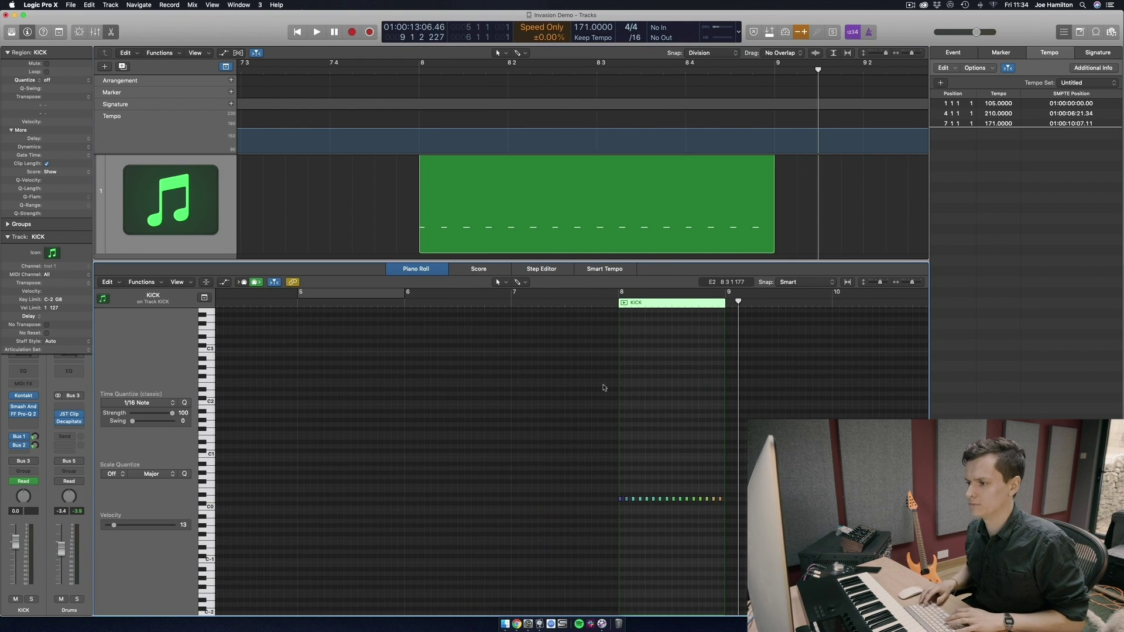
pyautogui.press('Return')
pyautogui.press('space')
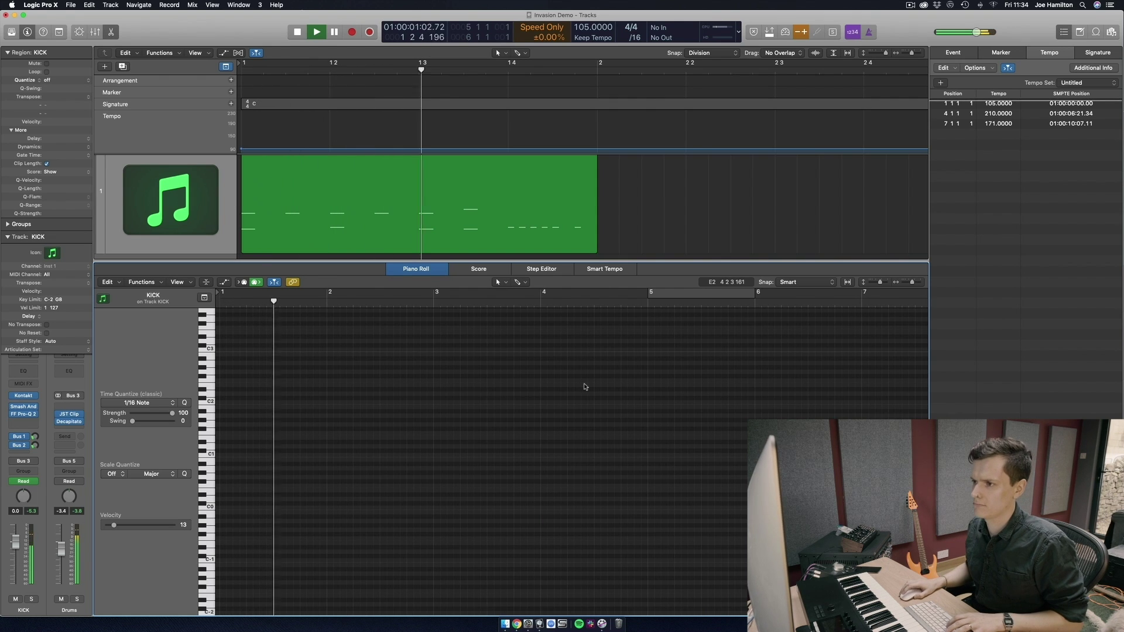
pyautogui.scroll(-5, 630, 187)
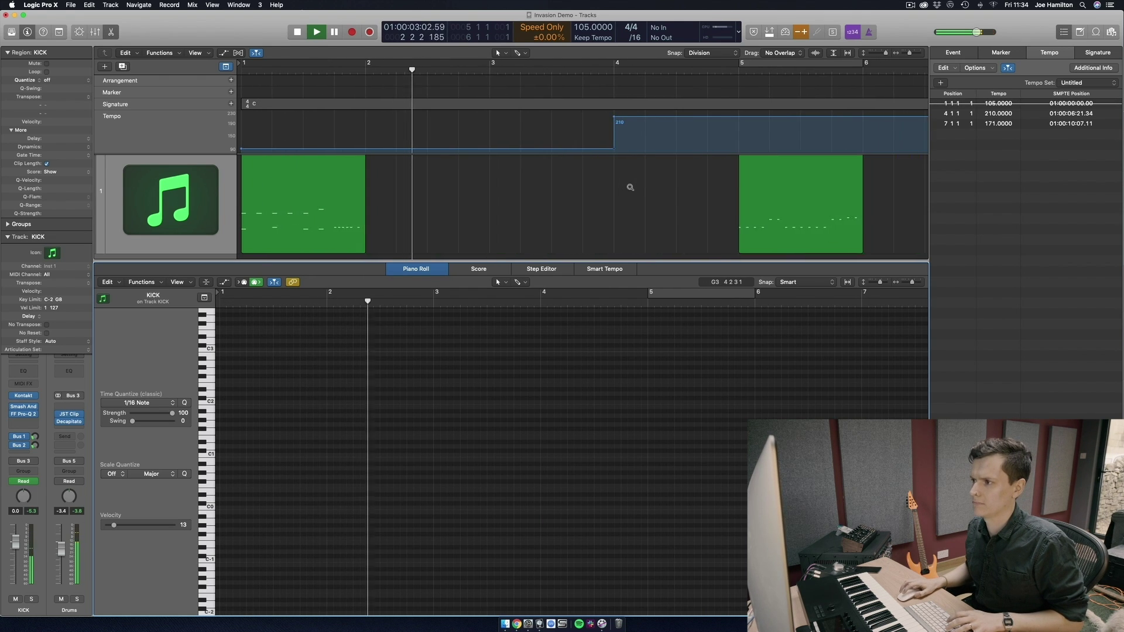
pyautogui.click(708, 71)
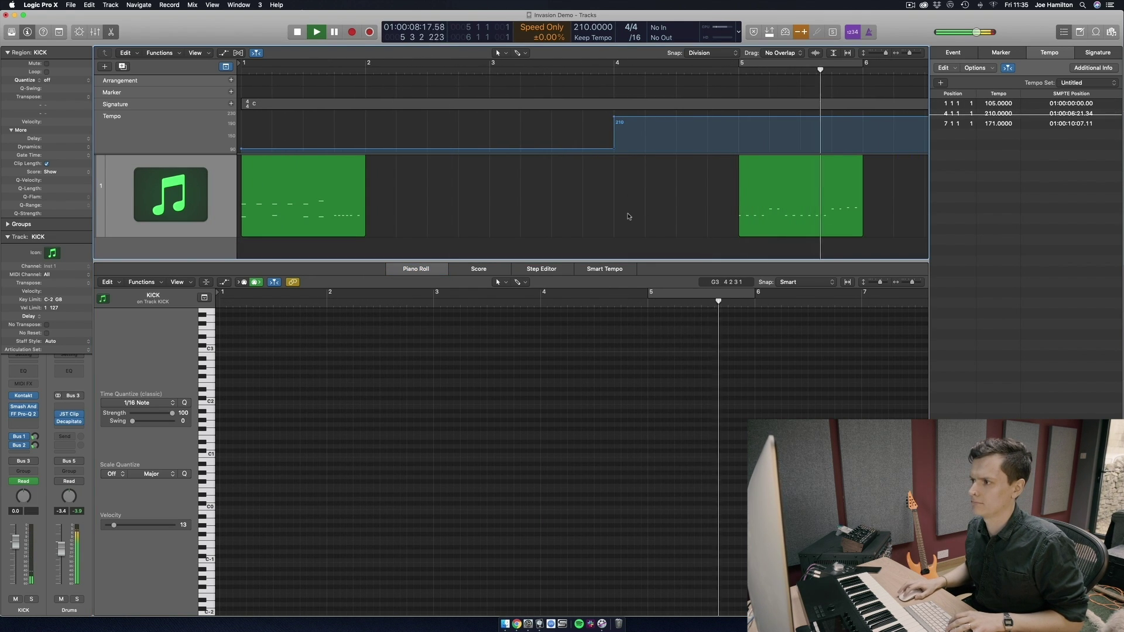
pyautogui.hscroll(10, 628, 216)
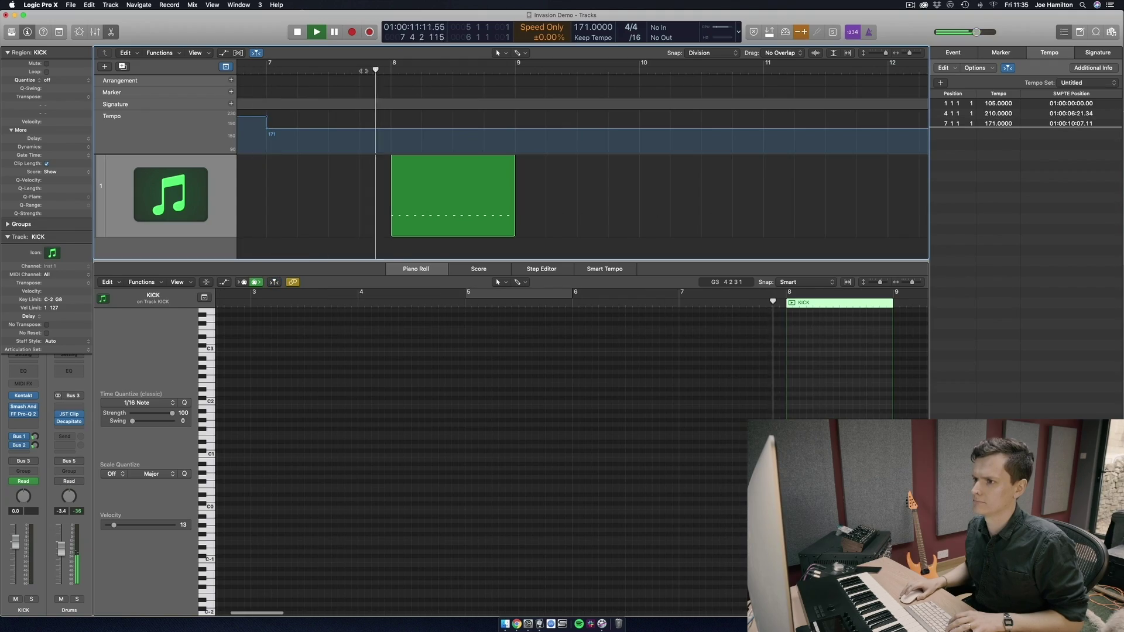